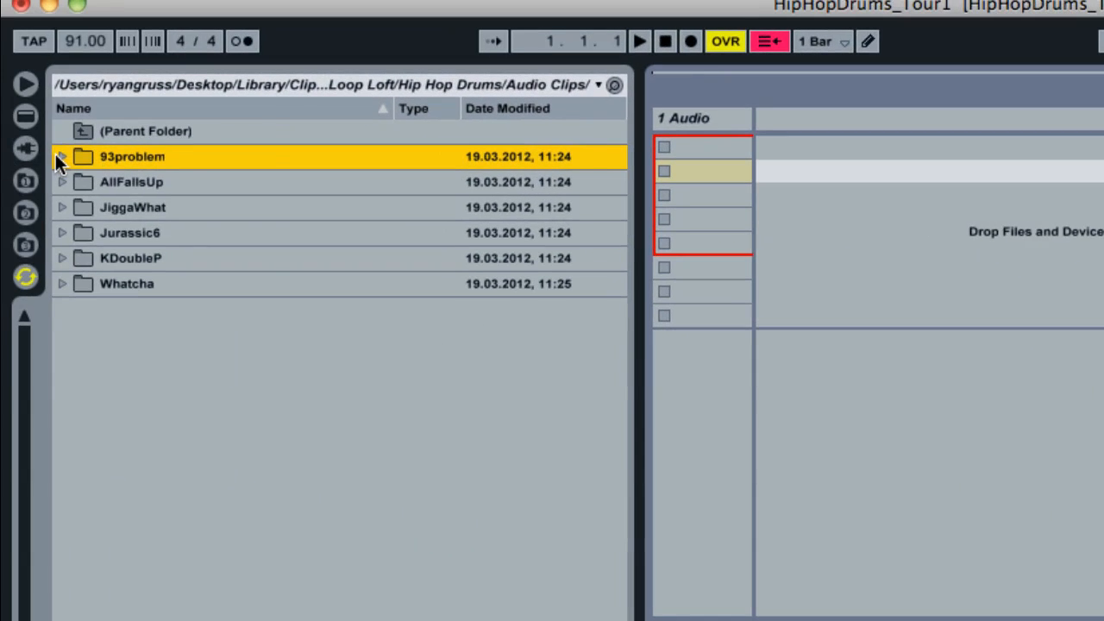
- Expand the 93problem folder, look through its clips and preview 93_93Problems_Full05.alc
click(61, 156)
scroll(313, 500, down, 3)
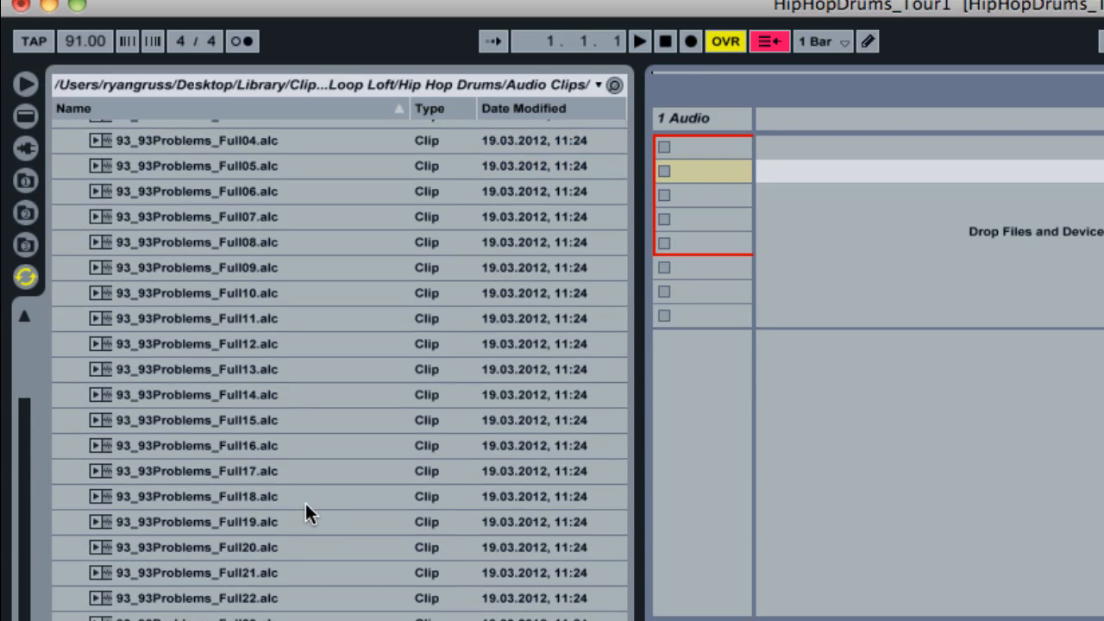
scroll(285, 487, up, 3)
click(195, 330)
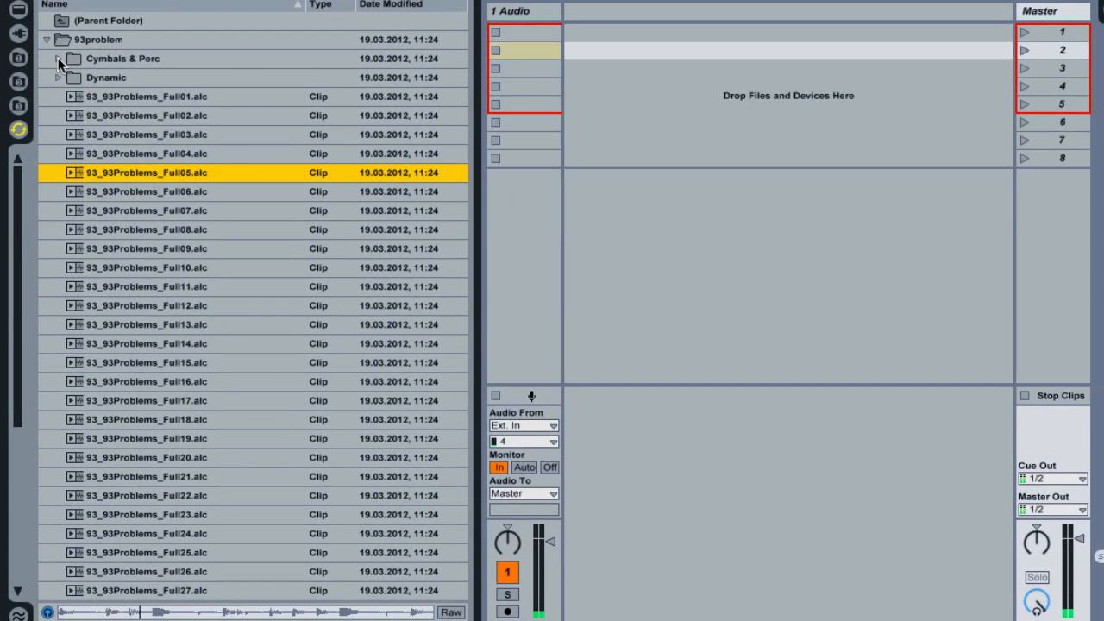
- Expand the Cymbals & Perc subfolder and preview 93_93Problems_Shaker1.alc and 93_93Problems_Ride4.alc
click(58, 57)
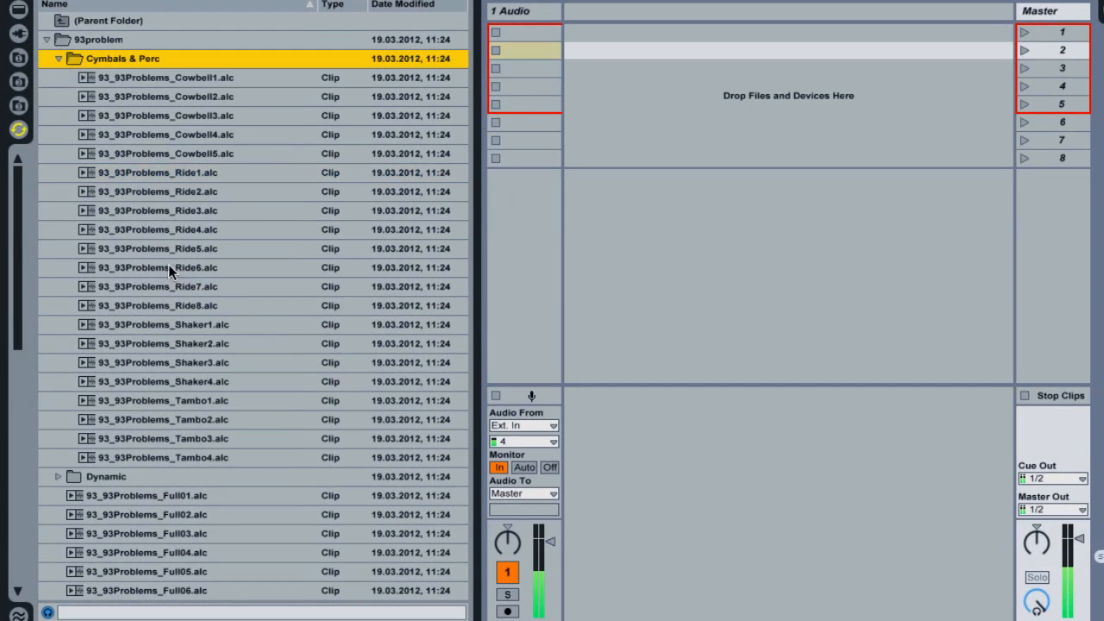
click(173, 326)
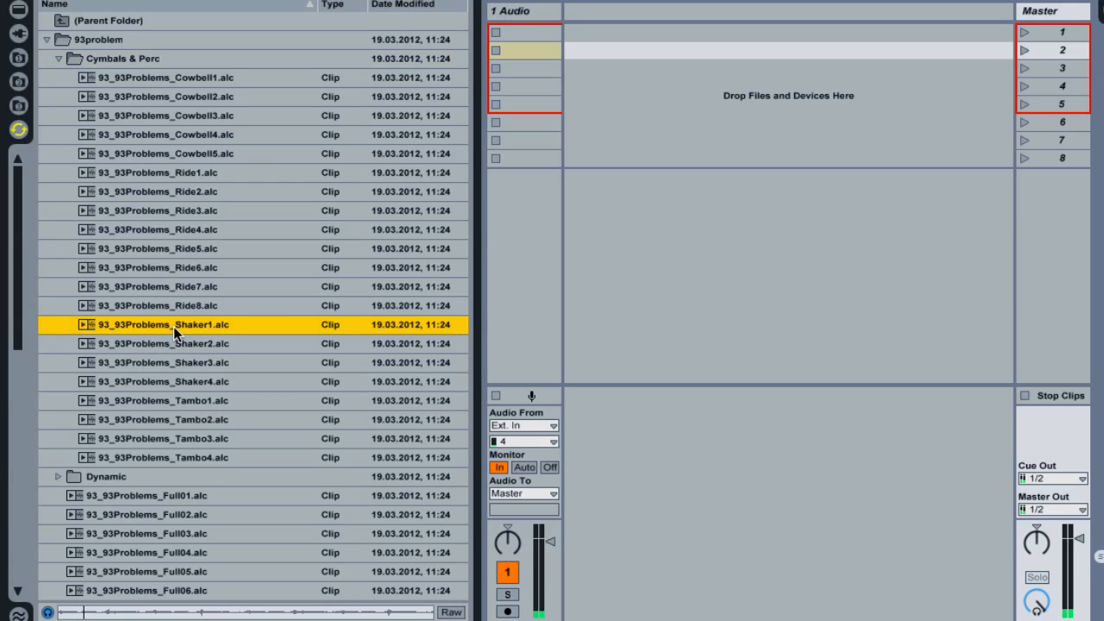
click(170, 229)
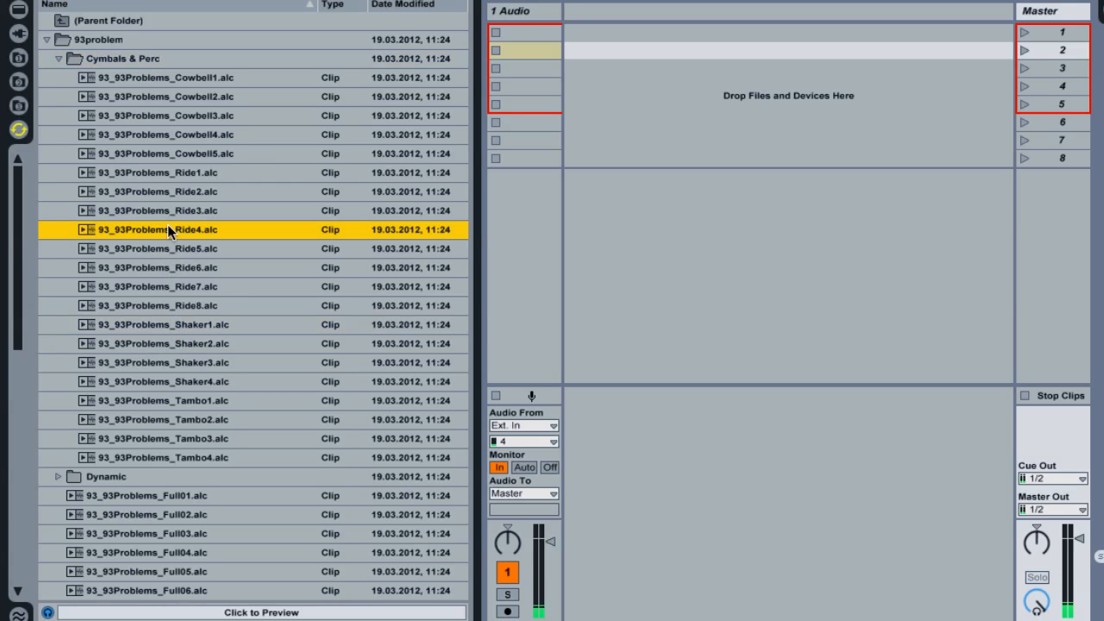
- Preview the full drum loops 93_93Problems_Full06.alc, 93_93Problems_Full07.alc and 93_93Problems_Full10.alc
scroll(216, 344, down, 5)
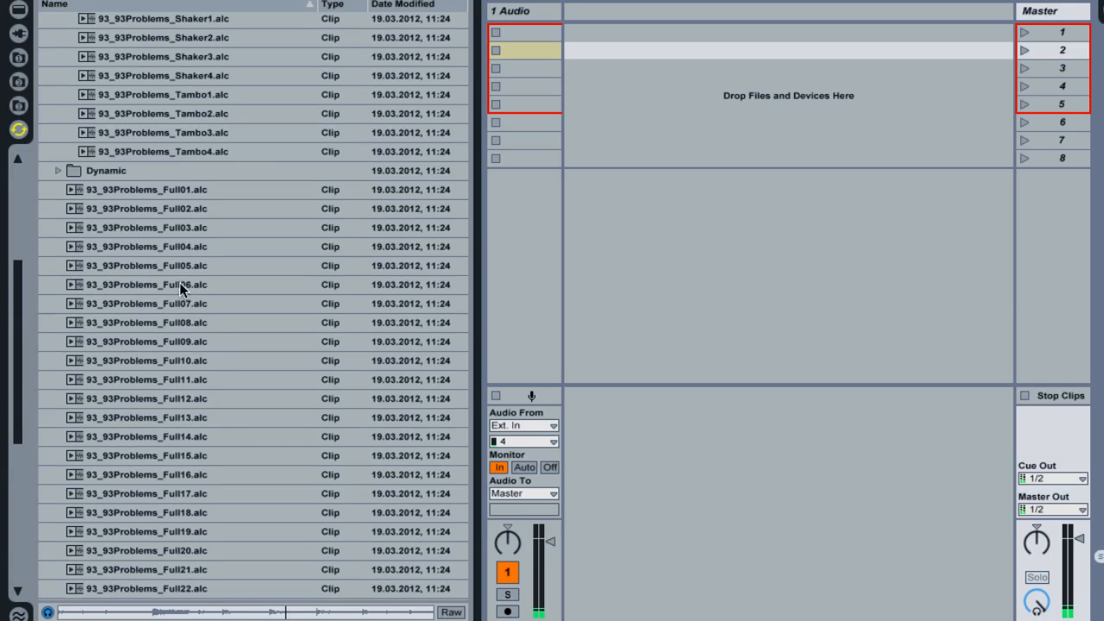
click(170, 285)
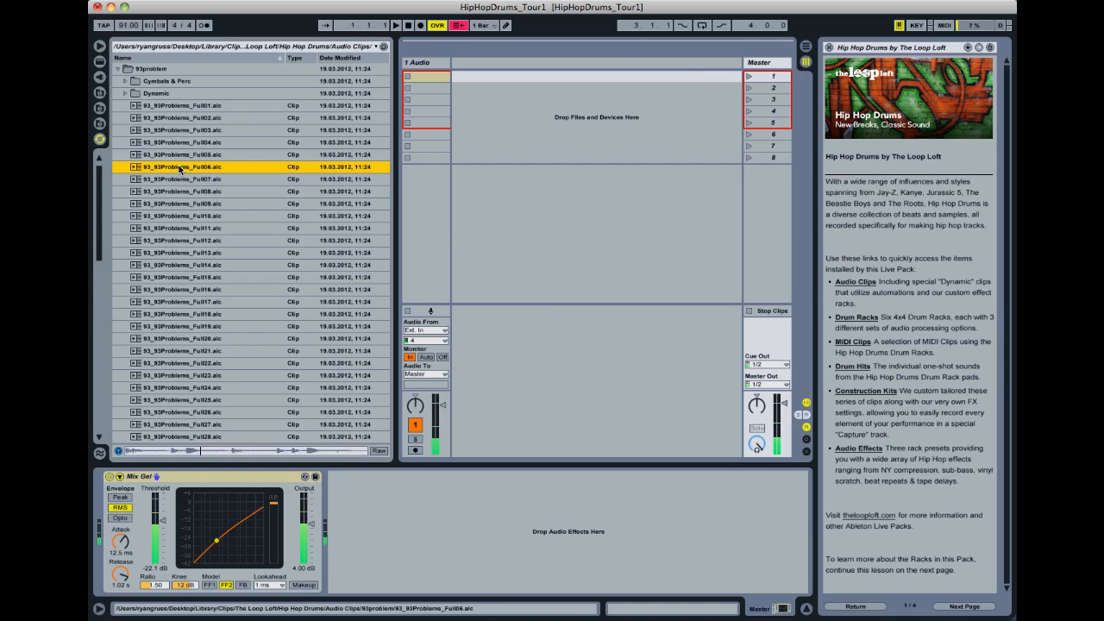
click(185, 180)
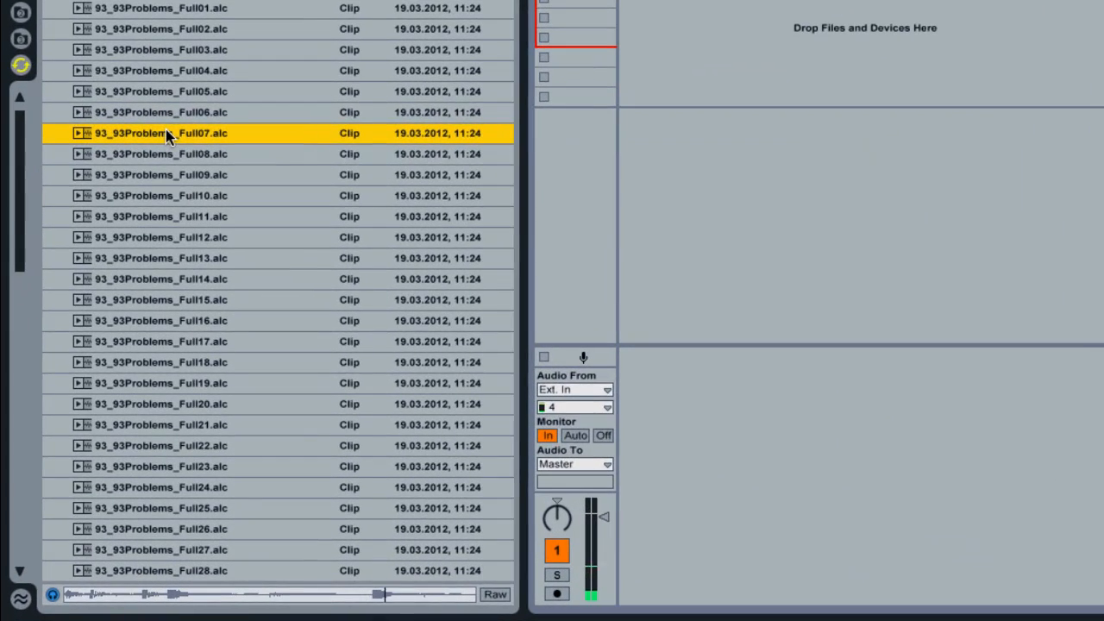
click(177, 195)
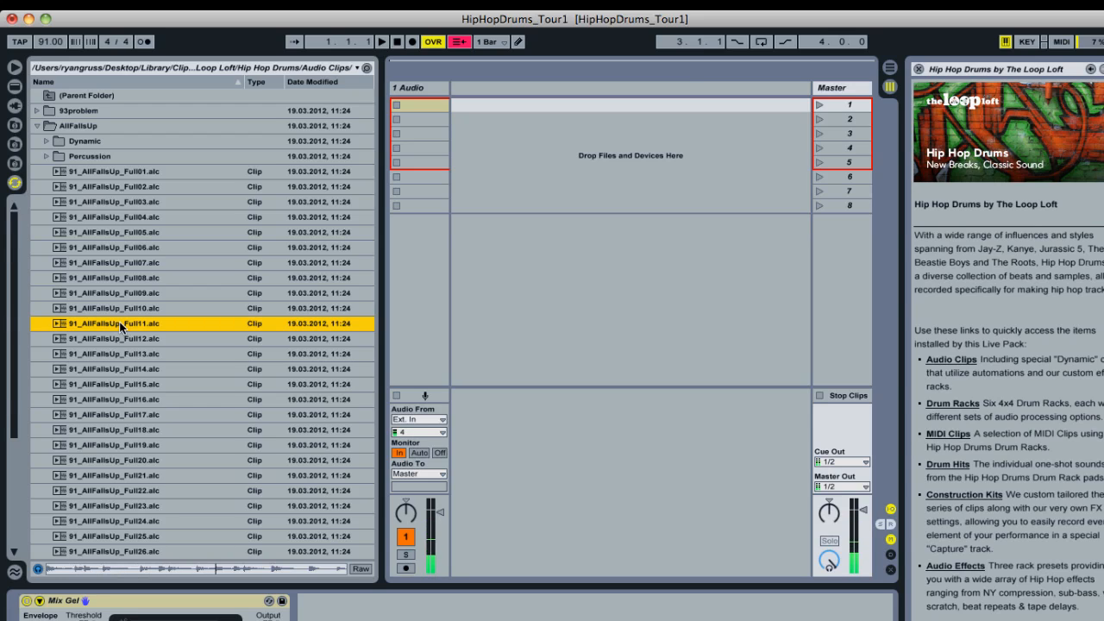
- Preview 91_AllFallsUp_Full12.alc, then place 91_AllFallsUp_Full14.alc on a new audio track and launch it
click(117, 340)
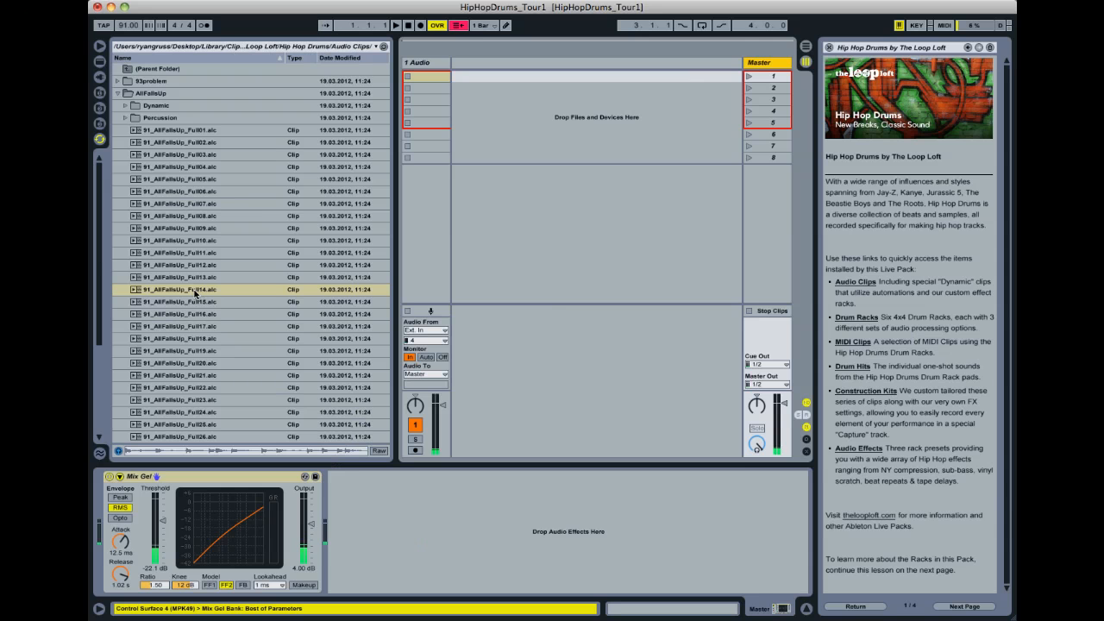
drag(195, 292, 480, 82)
click(457, 79)
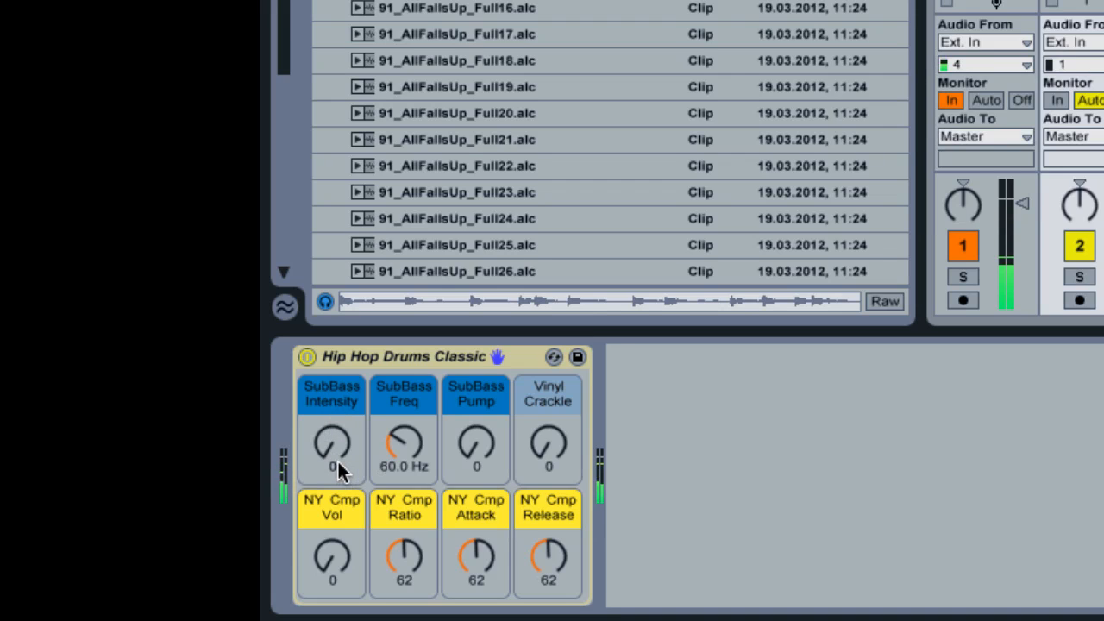
- Set the Hip Hop Drums Classic rack's SubBass Intensity to 85, SubBass Freq to 65.7 Hz and SubBass Pump to 98
drag(332, 452, 332, 406)
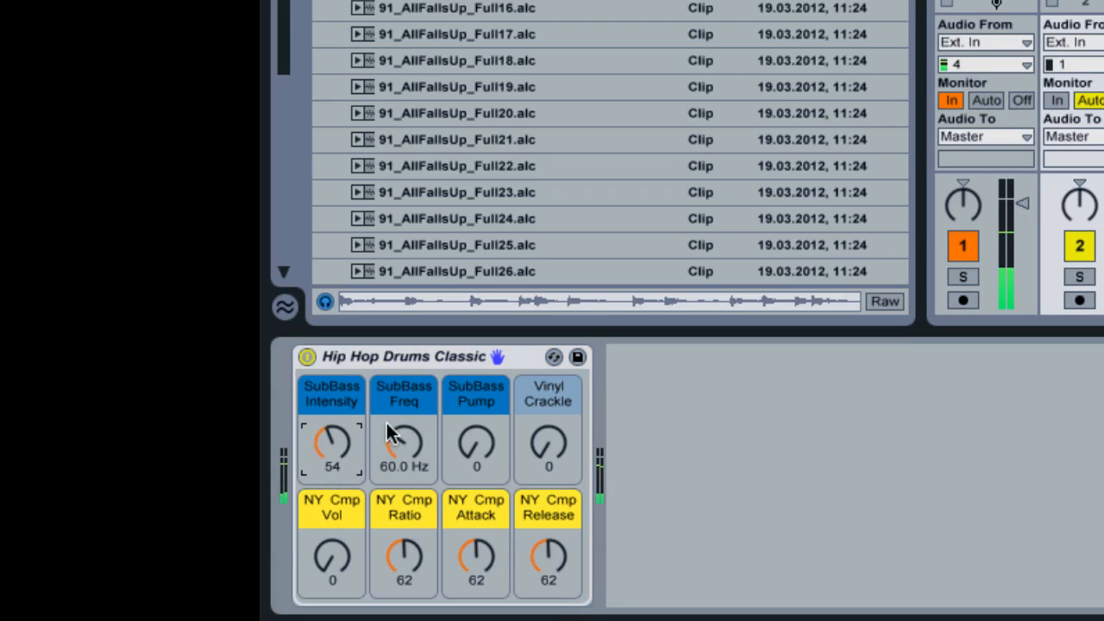
drag(326, 445, 326, 418)
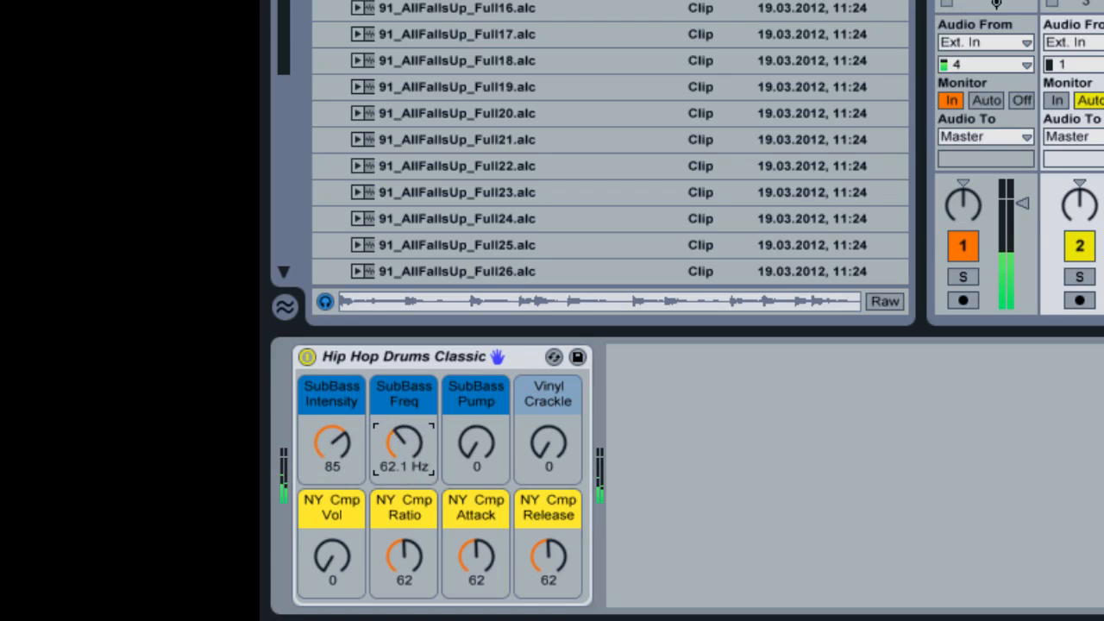
drag(404, 444, 488, 388)
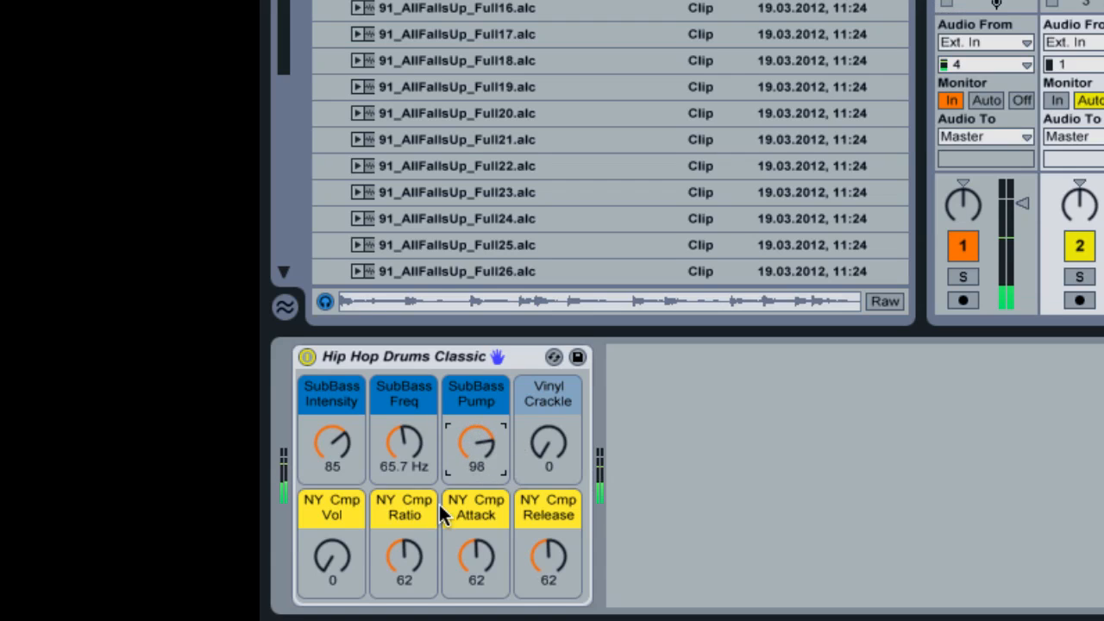
- Raise the rack's SubBass Freq to 74.1 Hz and bring SubBass Intensity down to 0
drag(344, 434, 340, 468)
mouse_move(404, 442)
mouse_down()
mouse_move(404, 452)
mouse_move(404, 428)
mouse_up()
drag(332, 443, 332, 479)
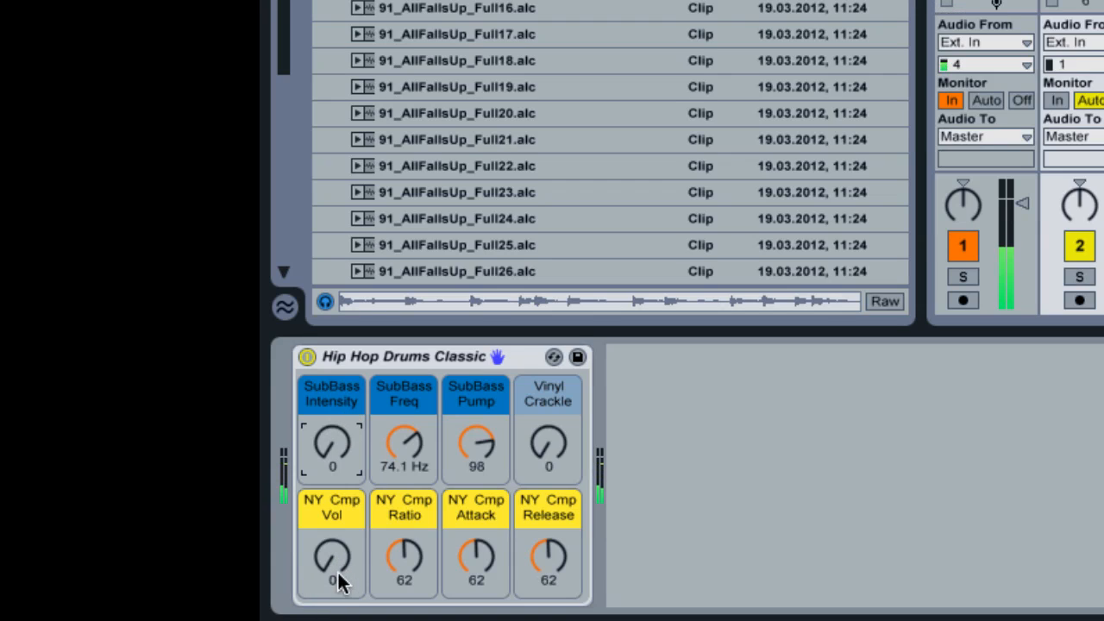
- Set NY Cmp Vol to 34, Ratio to 48, Attack to 81 and Release to 73, and adjust Vinyl Crackle
mouse_move(337, 574)
mouse_down()
mouse_move(337, 509)
mouse_move(338, 590)
mouse_up()
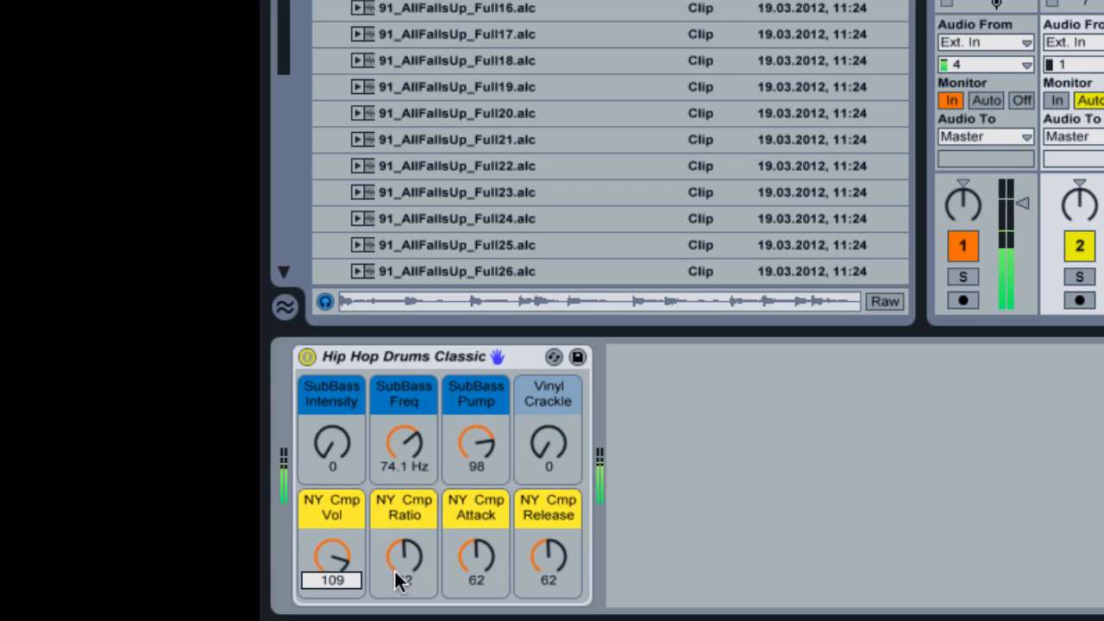
mouse_move(405, 562)
mouse_down()
mouse_move(406, 543)
mouse_move(405, 575)
mouse_up()
drag(475, 559, 530, 548)
drag(342, 554, 342, 587)
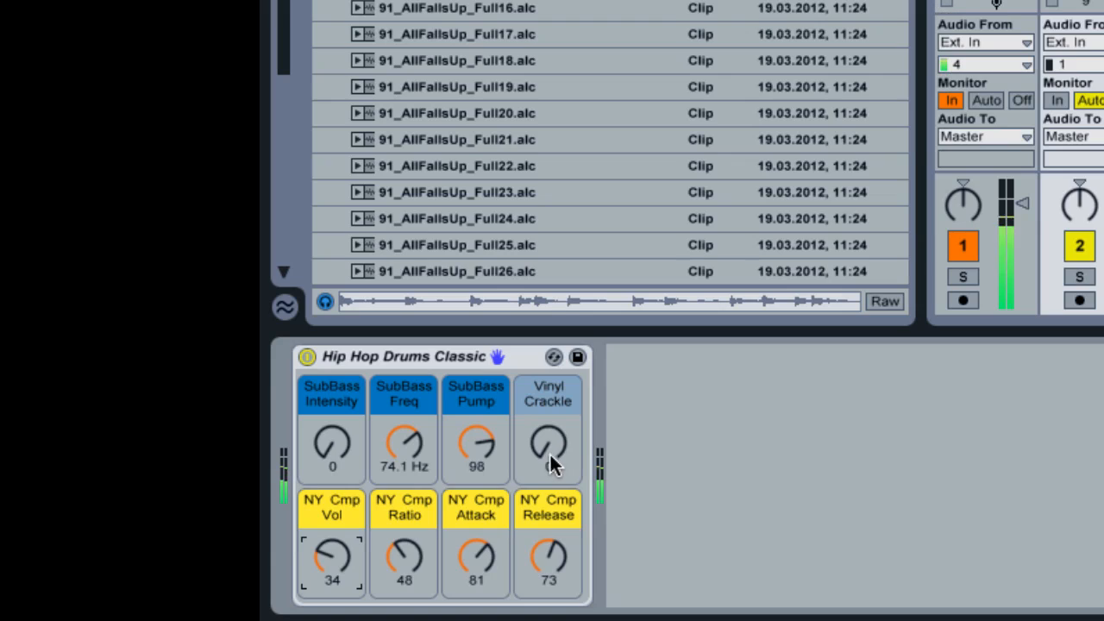
mouse_move(547, 451)
mouse_down()
mouse_move(546, 375)
mouse_move(547, 450)
mouse_up()
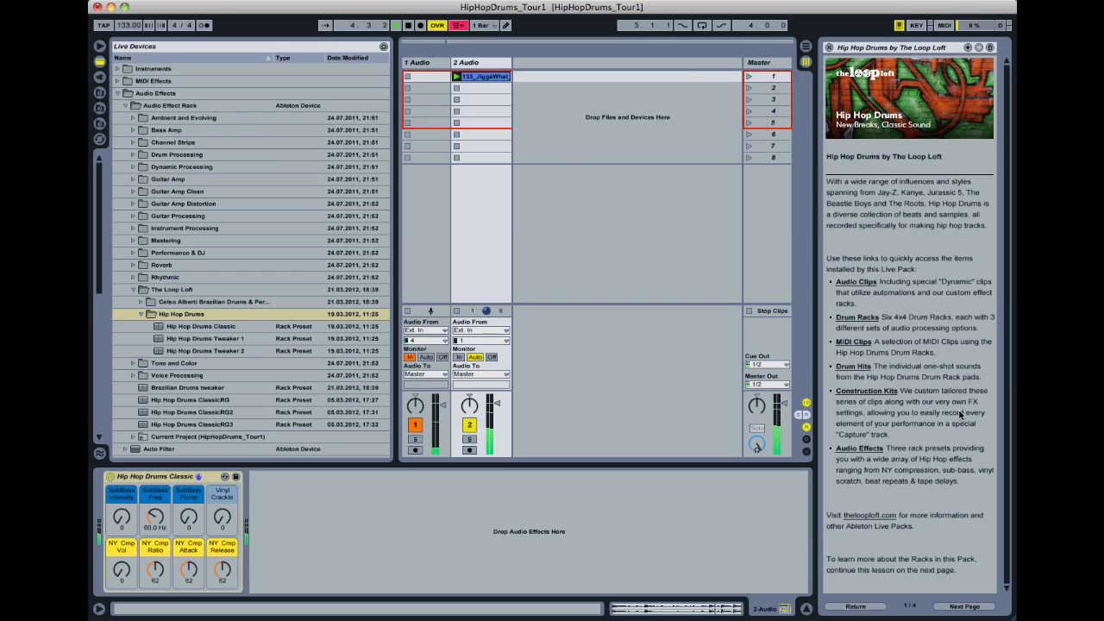
- Advance the lesson to the Using the Audio Clips page and load the Hip Hop Drums Tweaker 1 preset onto the 2 Audio track
click(965, 606)
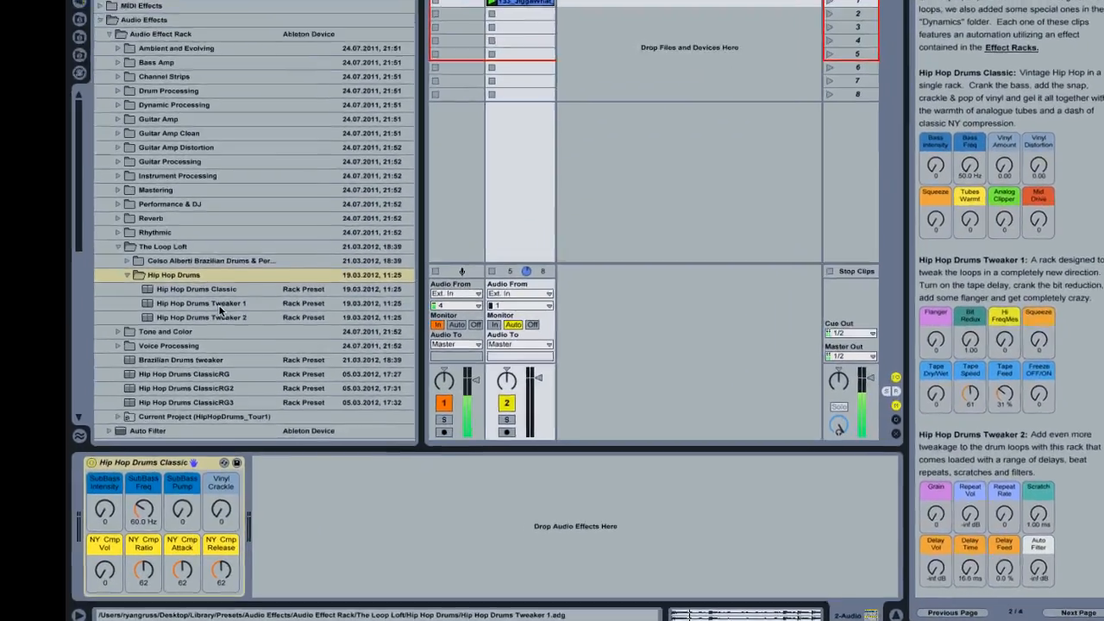
double_click(220, 338)
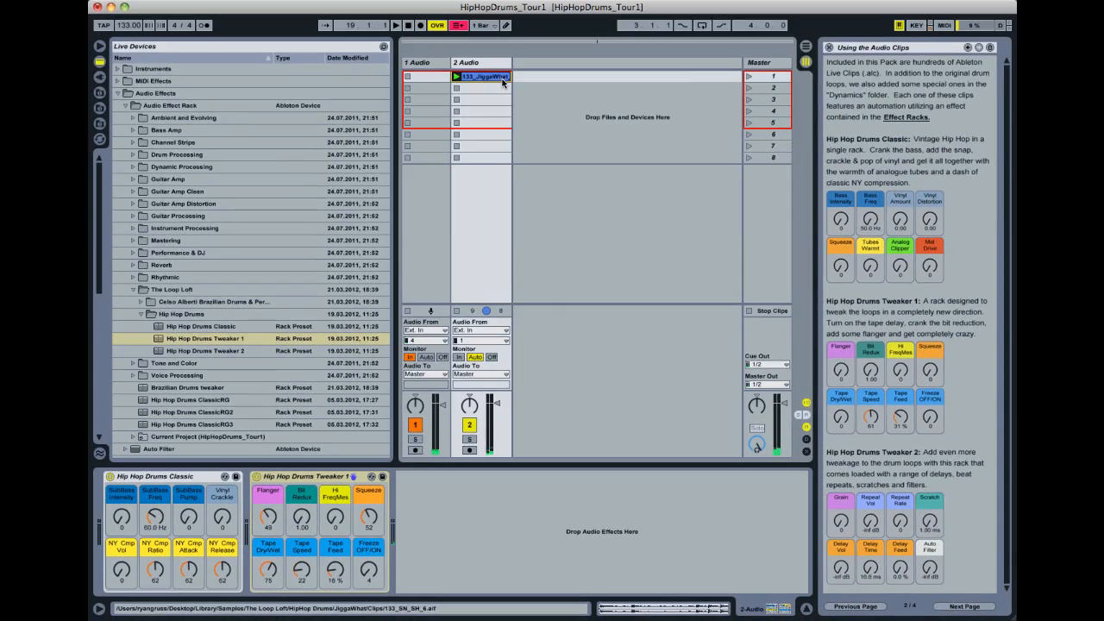
- Delete the Hip Hop Drums Tweaker 1 rack and load the Hip Hop Drums Tweaker 2 preset in its place
click(325, 477)
key(Delete)
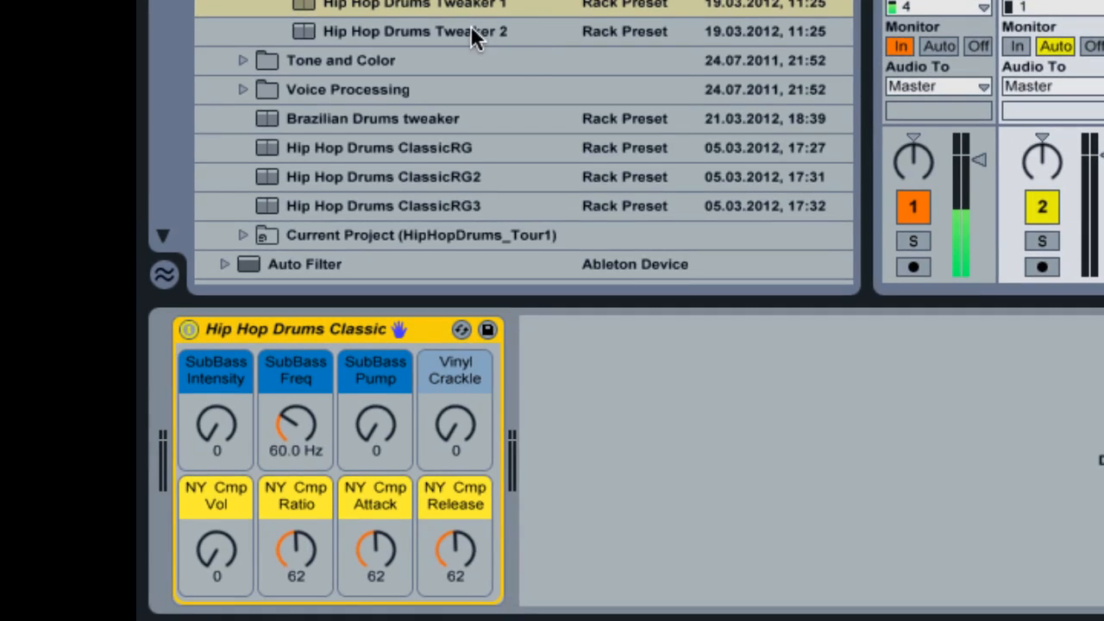
double_click(231, 352)
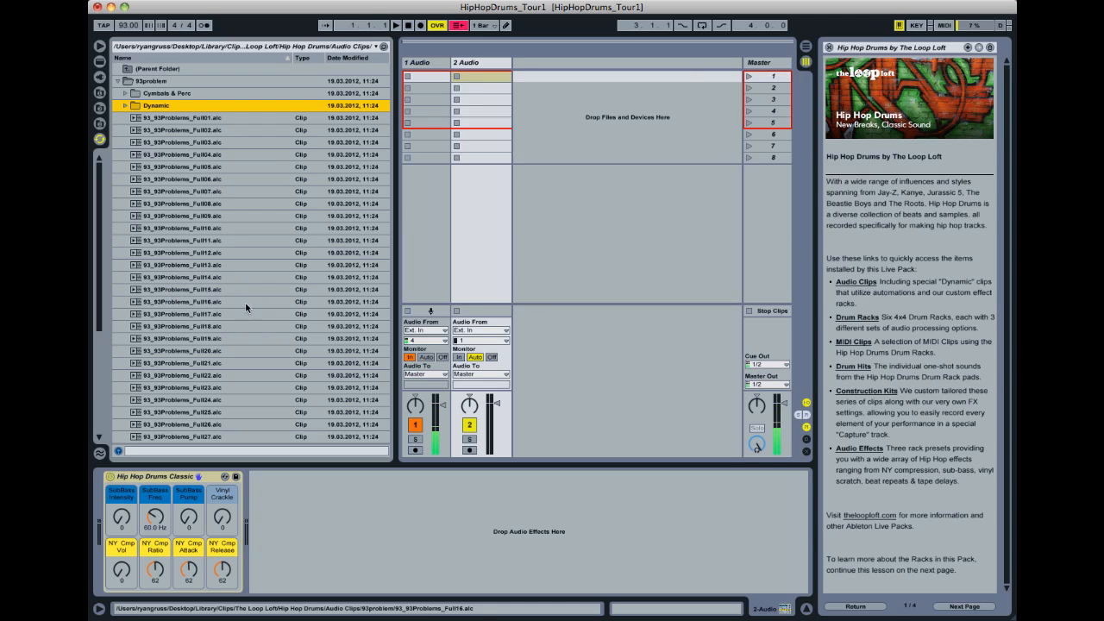
- Load and launch 93_93Problems_Full18.alc on a new audio track, and delete the empty 2 Audio track
click(194, 327)
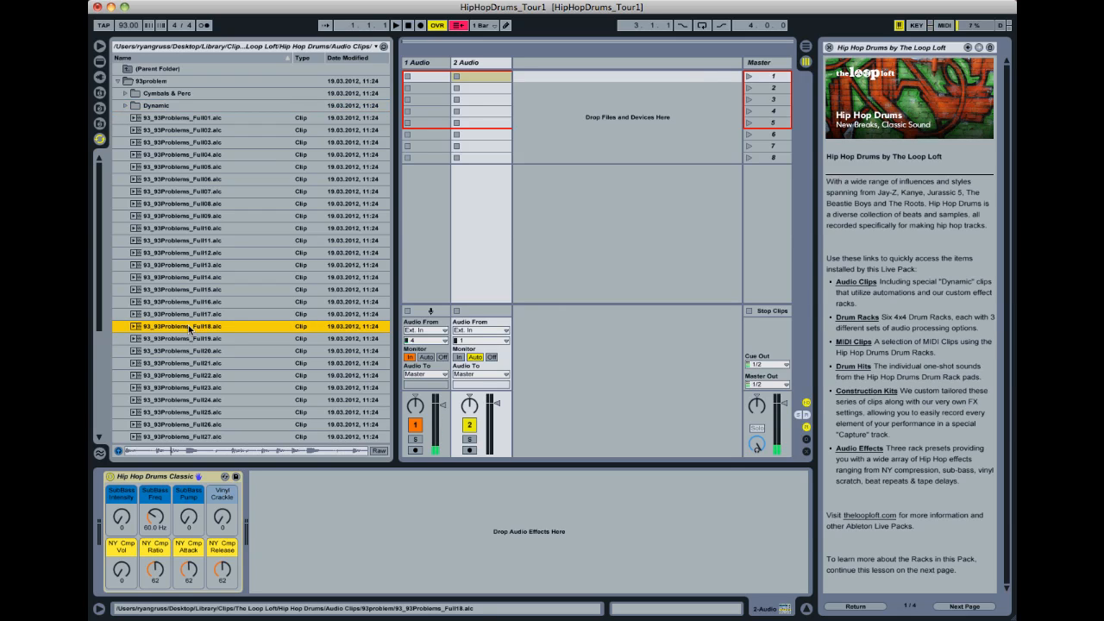
double_click(189, 328)
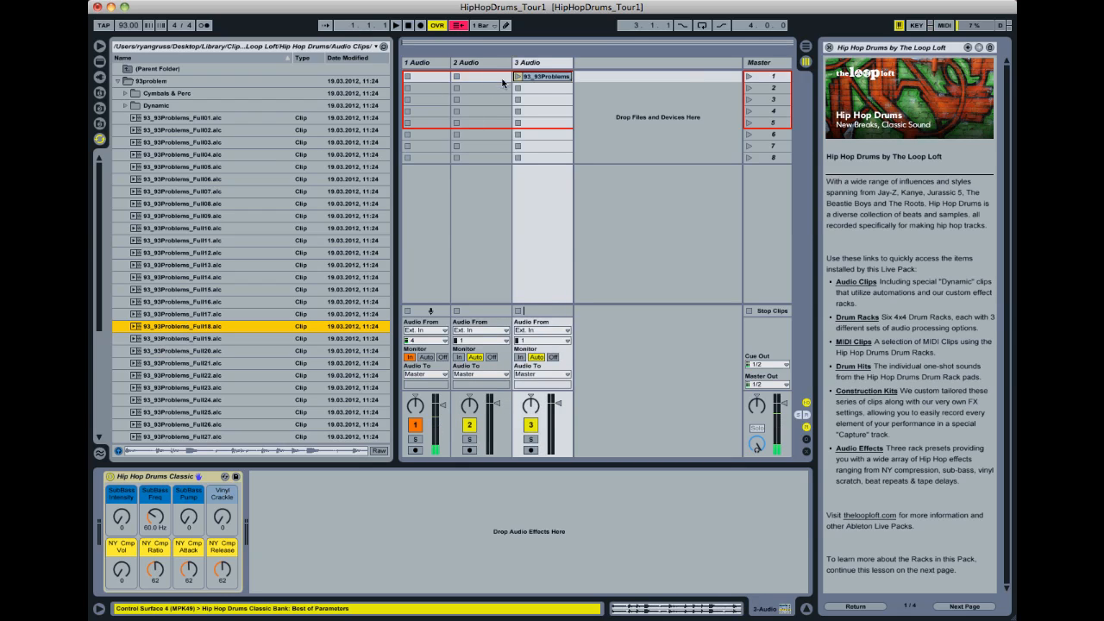
click(518, 76)
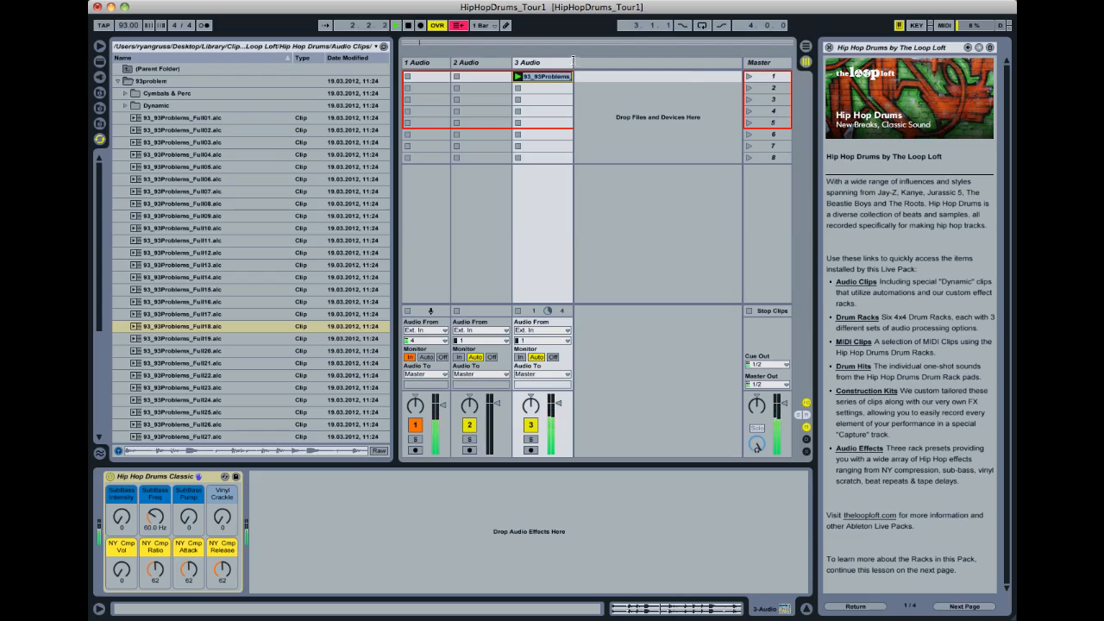
click(471, 66)
key(Delete)
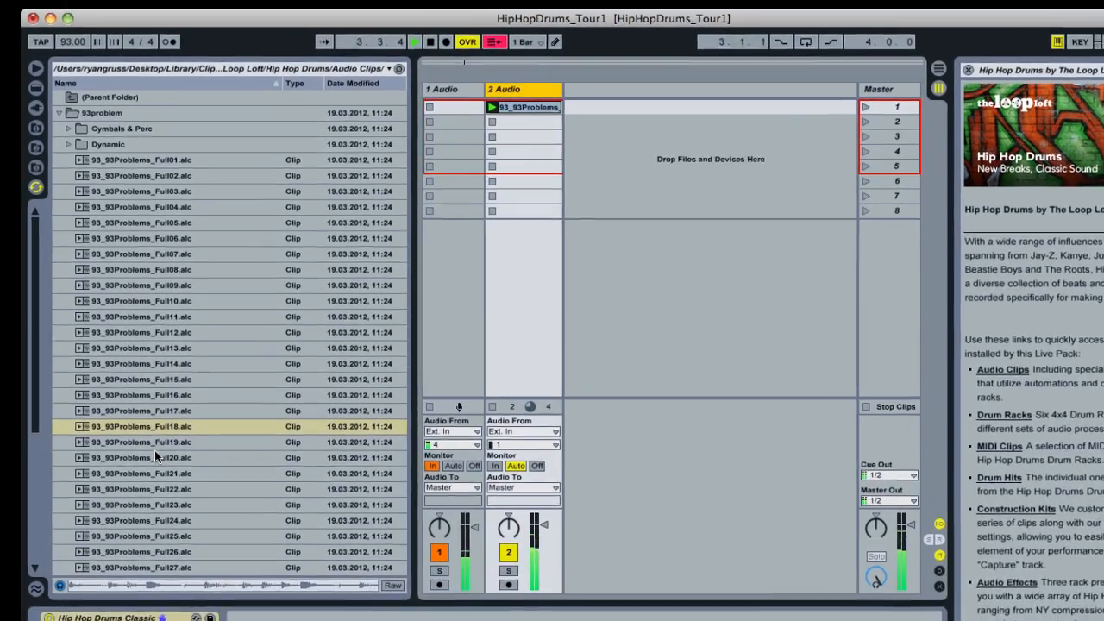
- Add 93_93Problems_Full20.alc to the second clip slot and 93_93Problems_Full26.alc to the third slot of the 2 Audio track
click(189, 350)
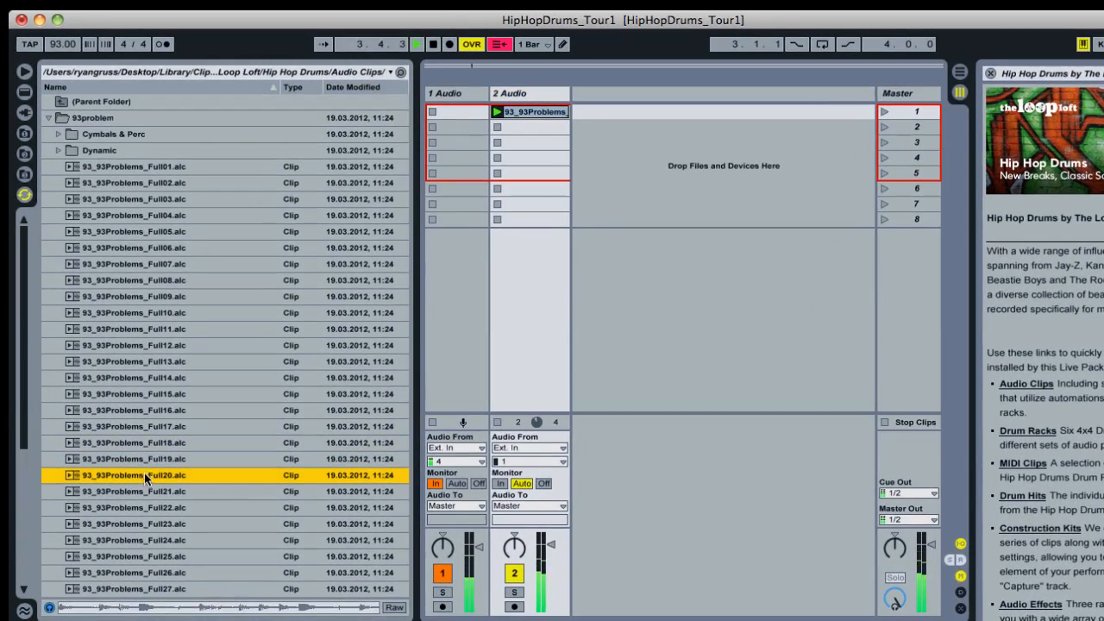
drag(143, 480, 364, 382)
drag(414, 331, 529, 130)
drag(139, 566, 506, 140)
- Launch the second, third and first clips of the 2 Audio track in turn
click(497, 127)
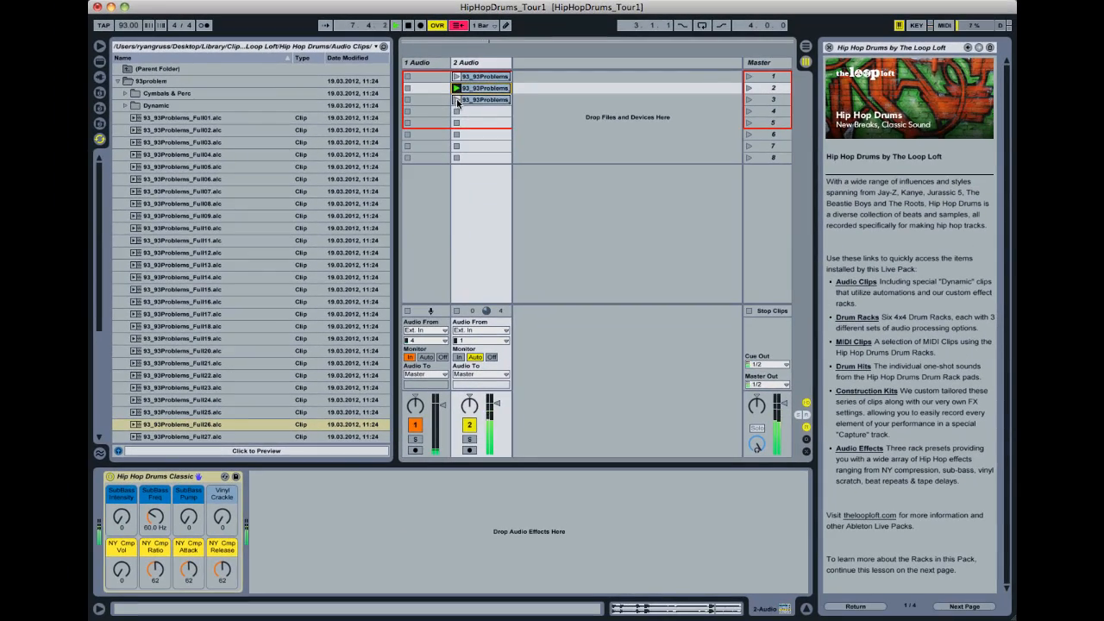
click(458, 101)
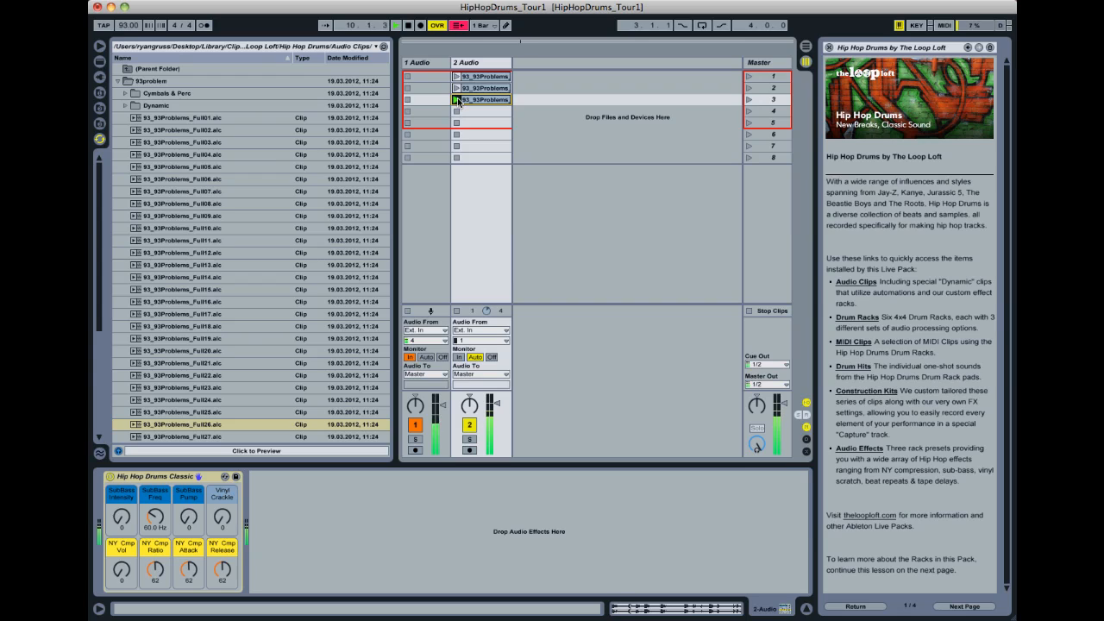
click(457, 77)
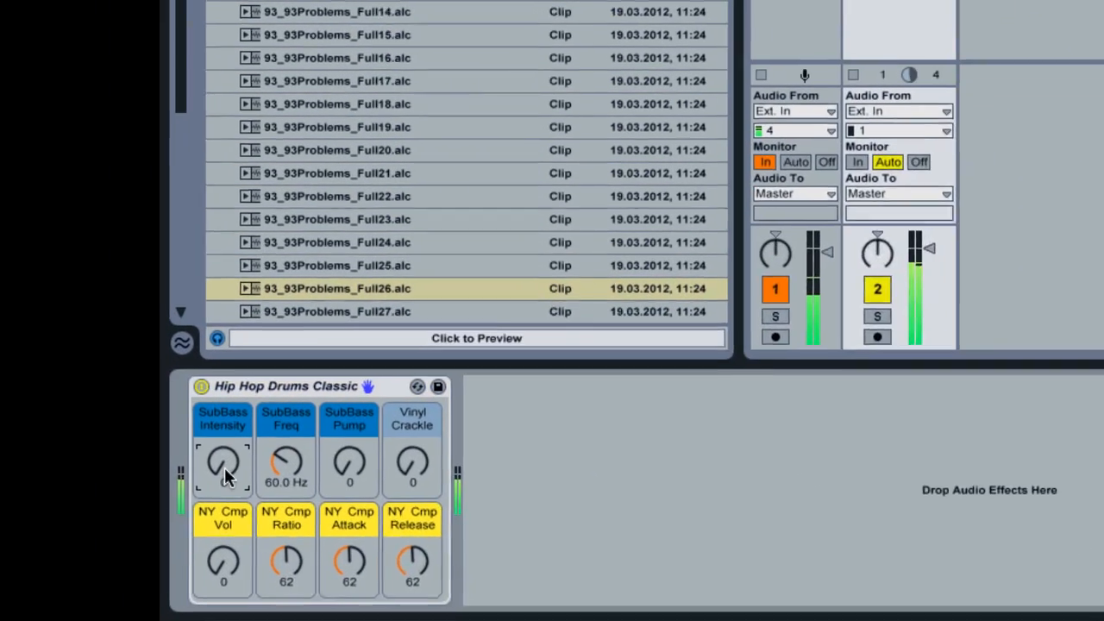
- Set the Hip Hop Drums Classic rack's SubBass Intensity to 64 and SubBass Pump to 43
drag(225, 468, 224, 440)
drag(351, 465, 384, 431)
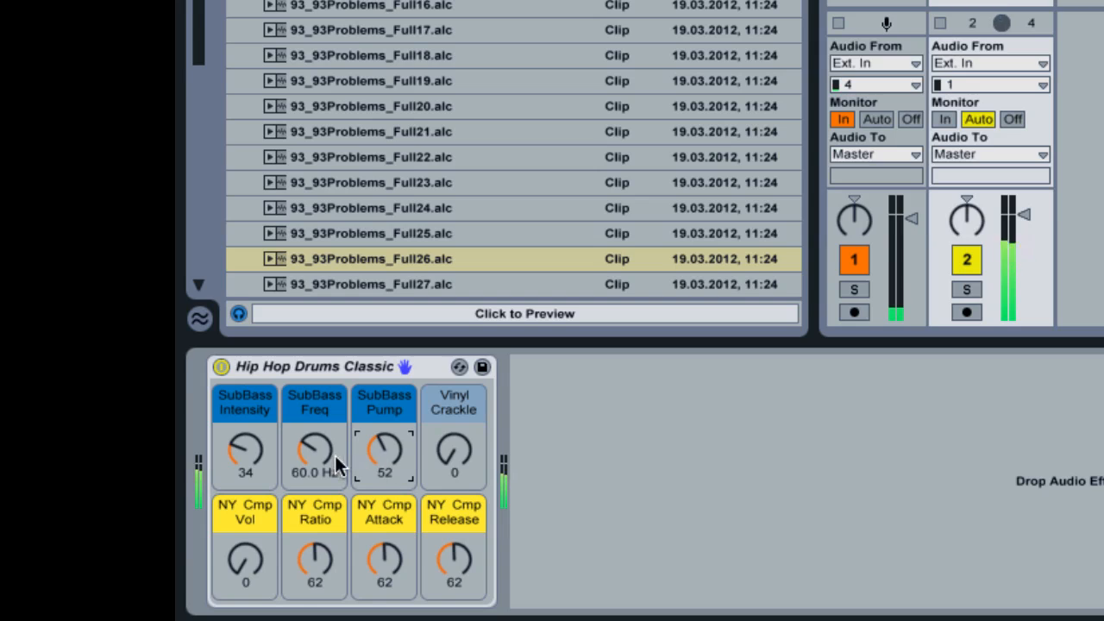
drag(267, 461, 267, 436)
drag(391, 455, 390, 463)
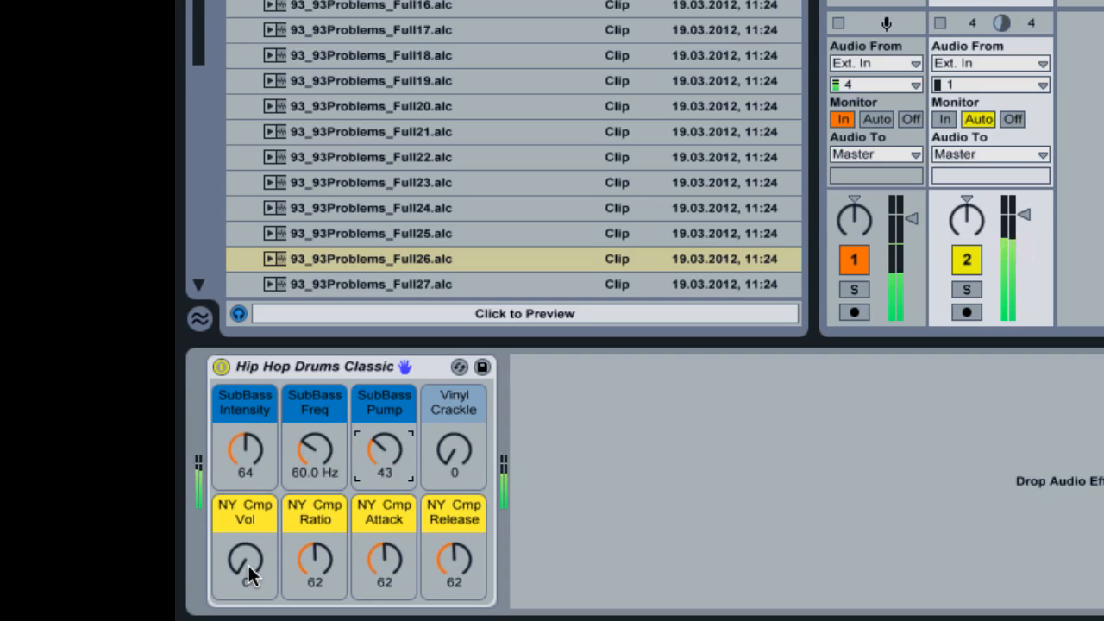
- Set the rack's NY Cmp Vol to 79, lower the 2 Audio track's volume slightly and select the track
drag(247, 565, 268, 535)
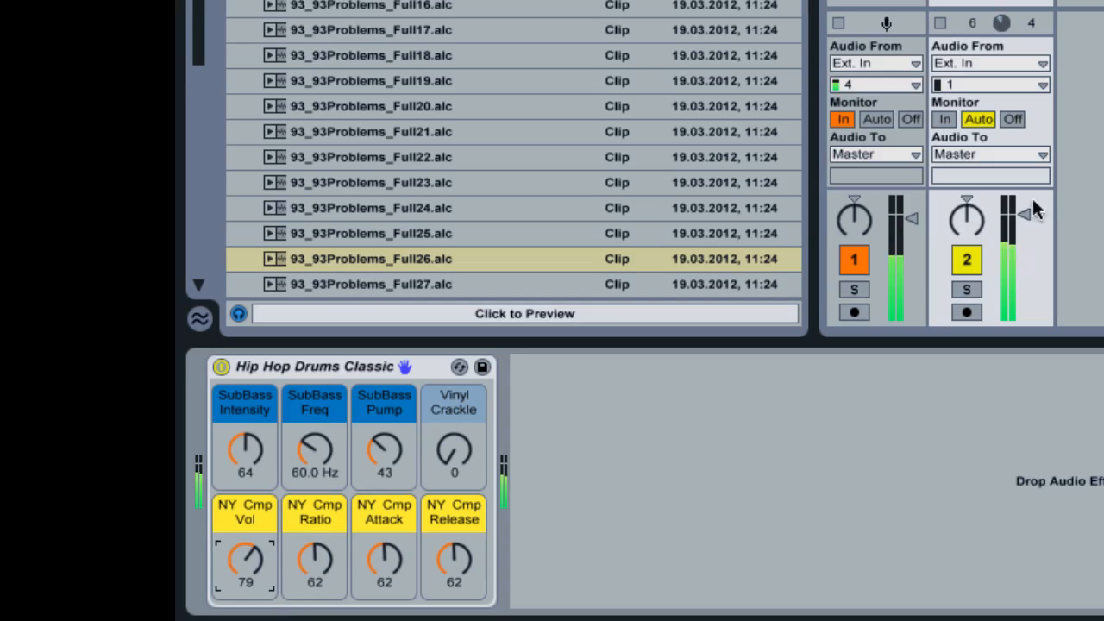
drag(1025, 213, 1025, 230)
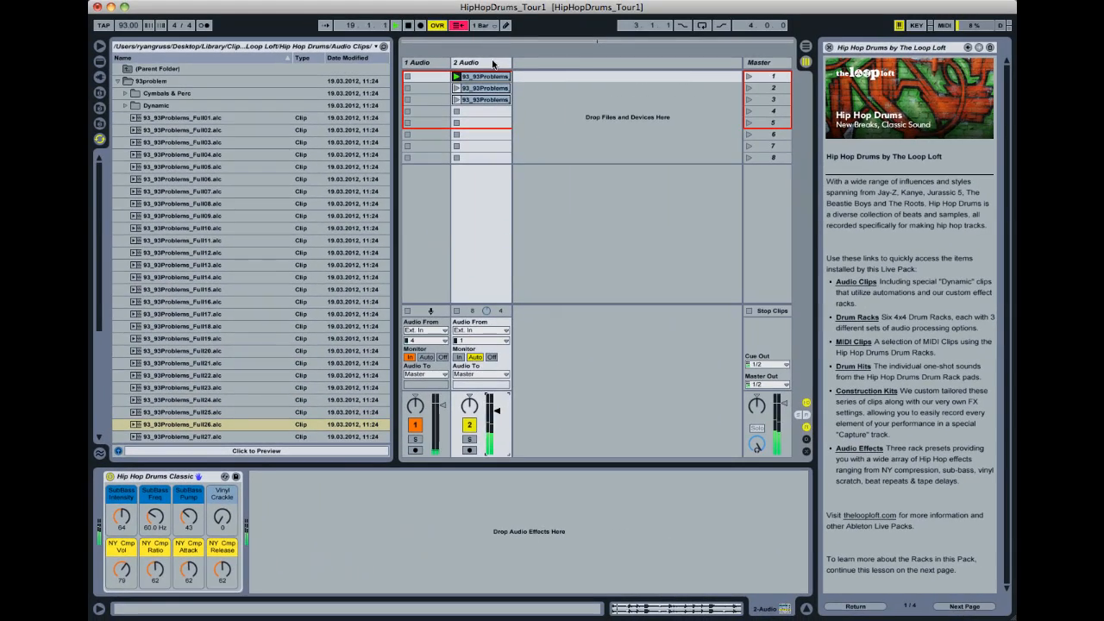
click(492, 63)
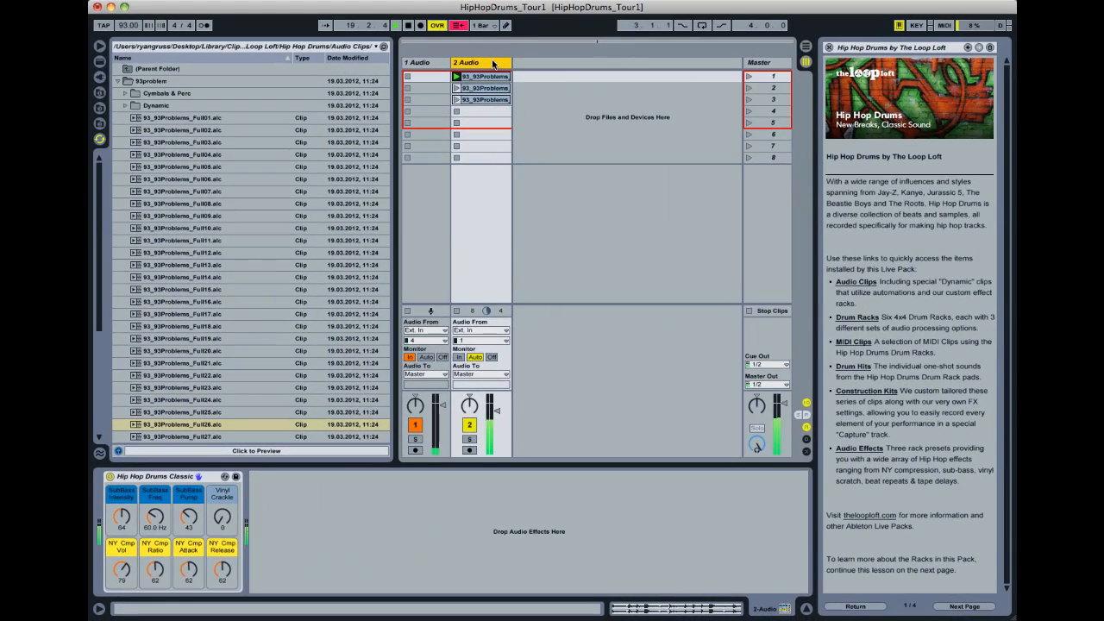
- Insert an audio track and load 91_AllFallsUp_Full11.alc from the AllFallsUp folder onto a track of its own
key(super+t)
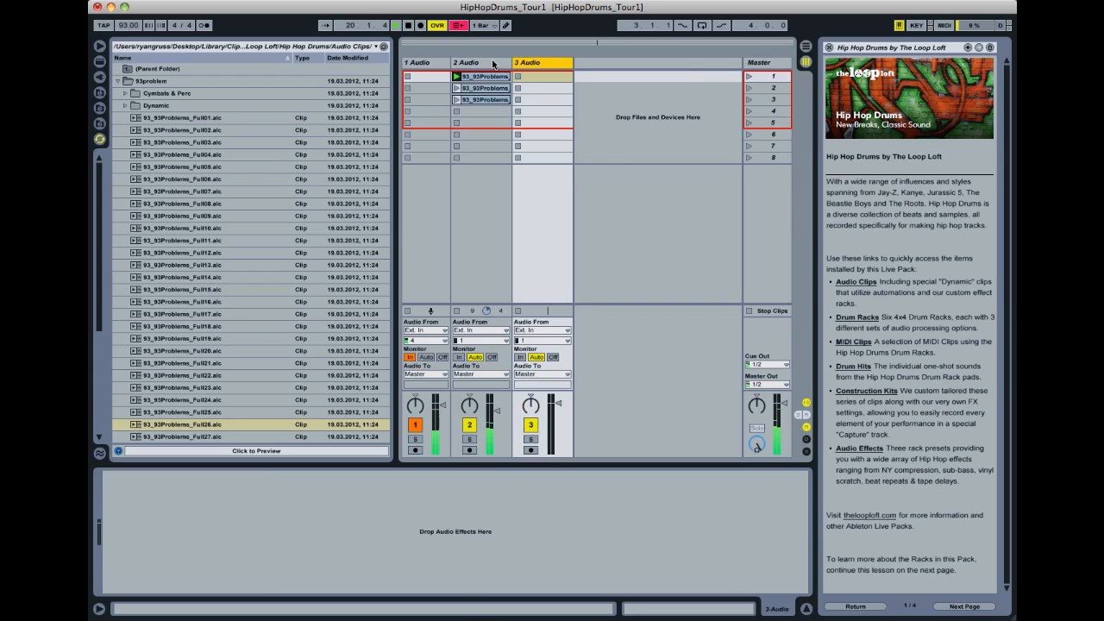
click(117, 80)
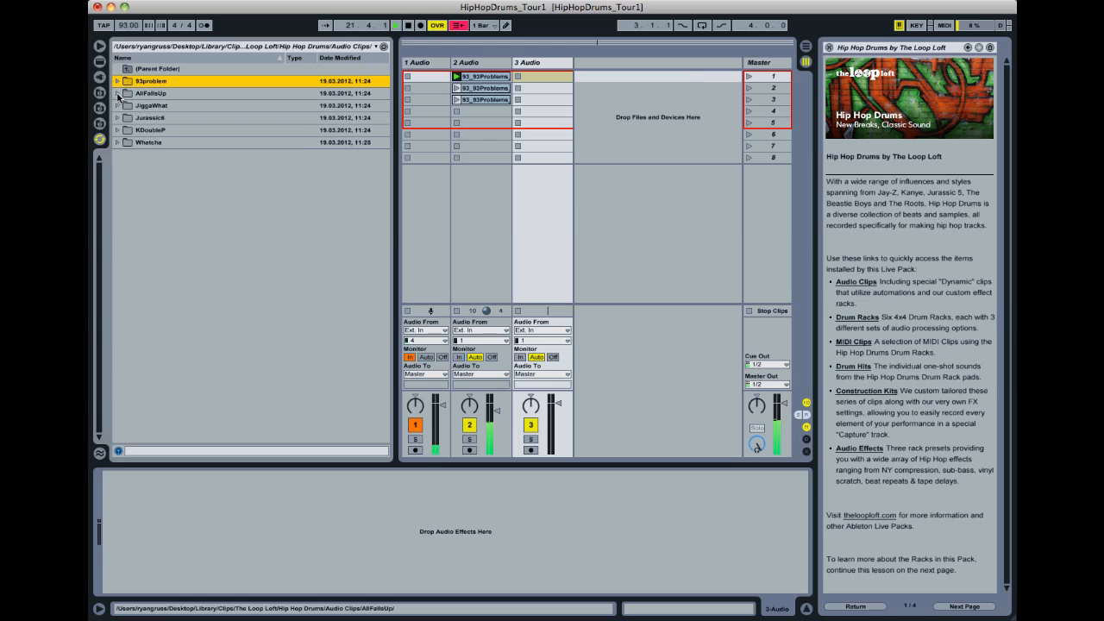
click(117, 93)
click(184, 253)
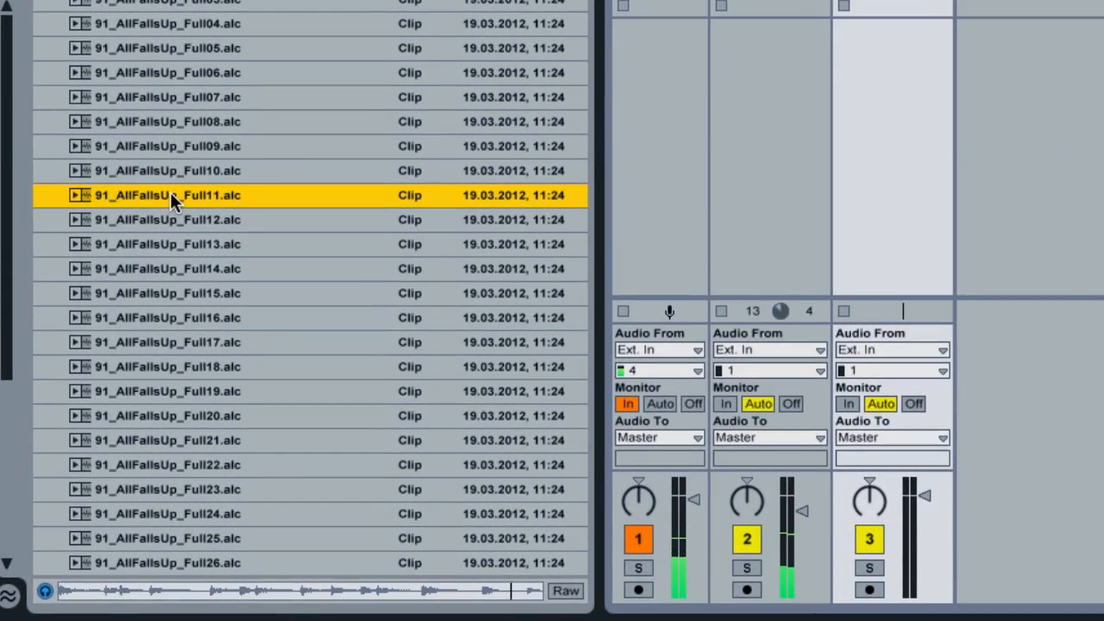
double_click(170, 193)
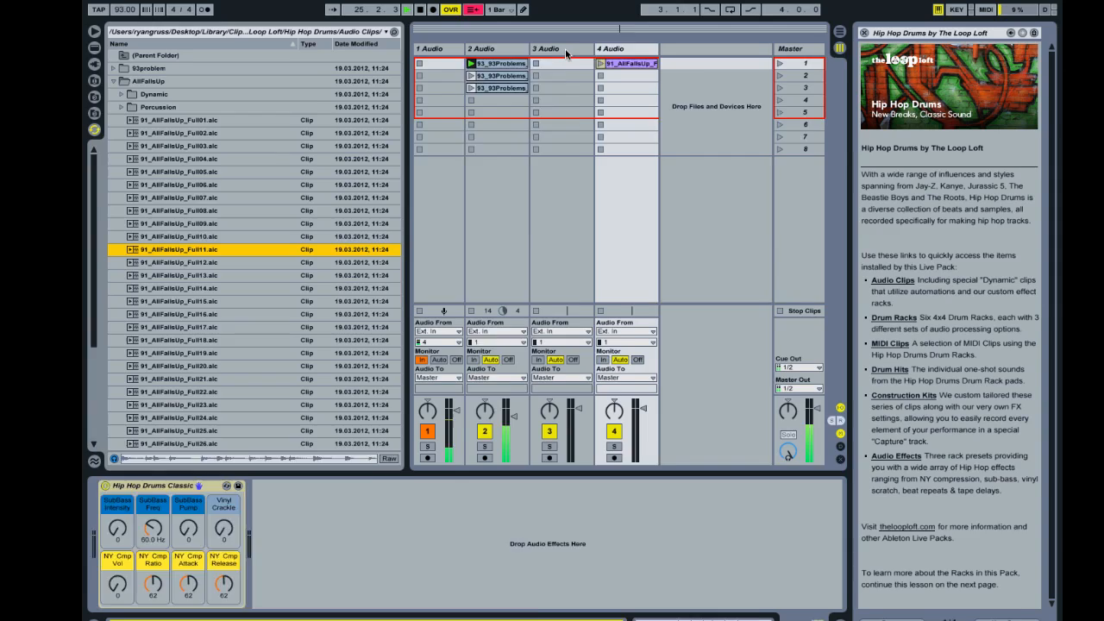
- Delete the empty 3 Audio track and launch the 91_AllFallsUp_Full11 clip with its track volume lowered slightly
click(546, 63)
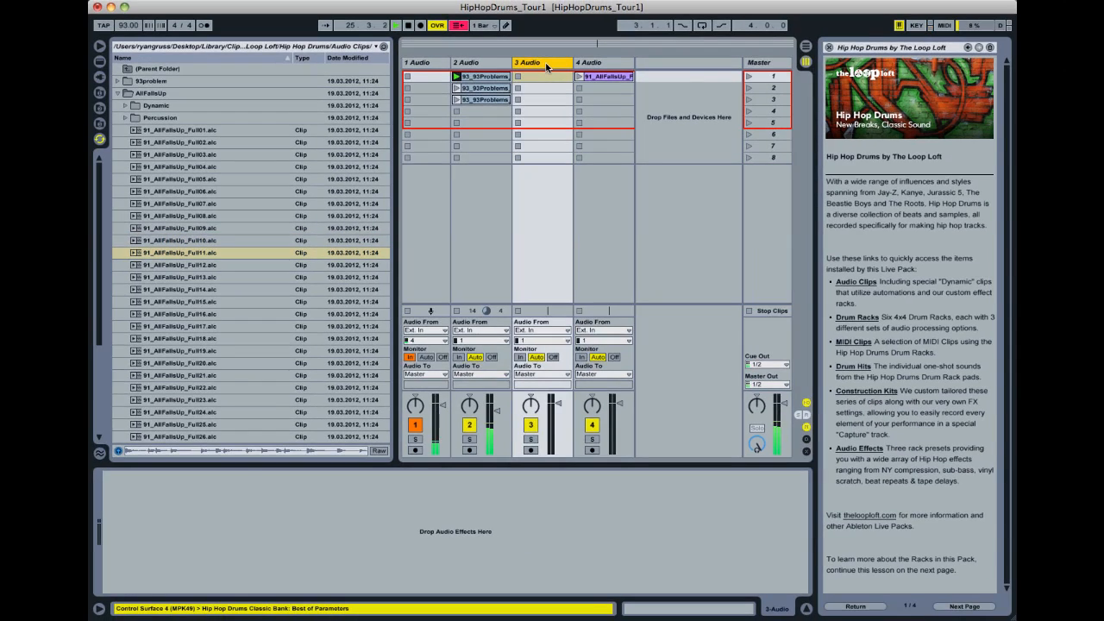
key(Delete)
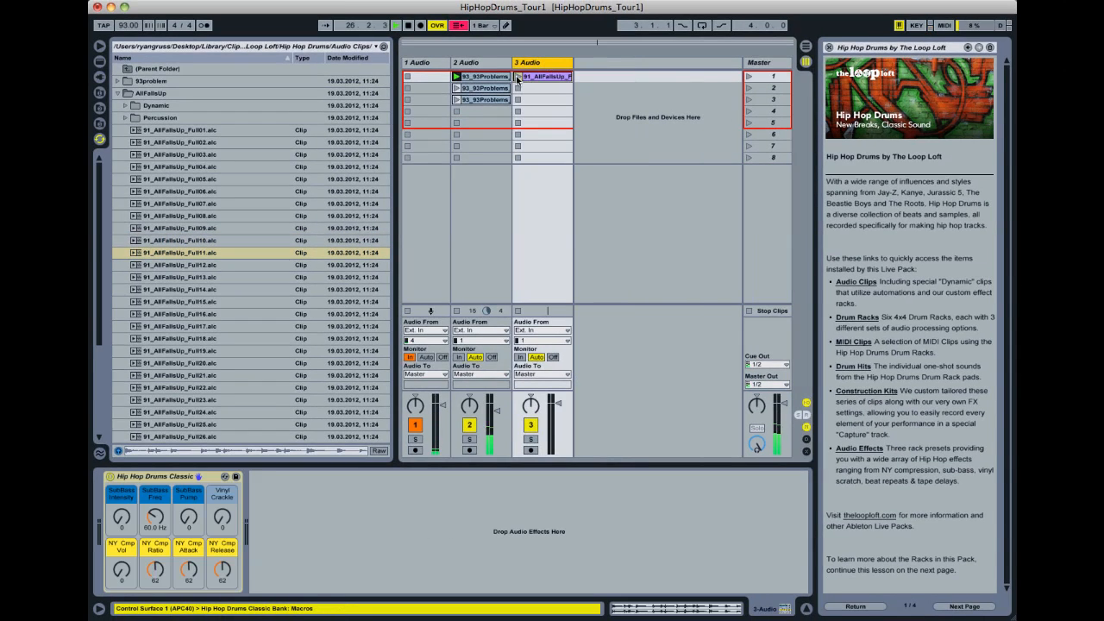
click(517, 77)
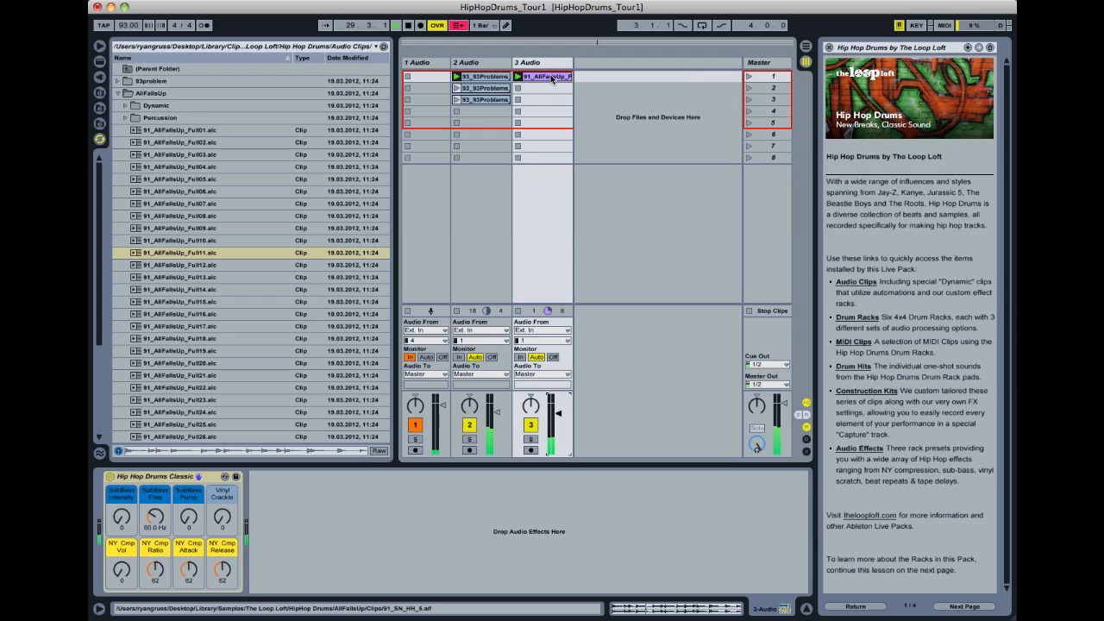
- Add the Hip Hop Drums Tweaker 1 rack from the pack's audio effects to the 3 Audio track
click(873, 450)
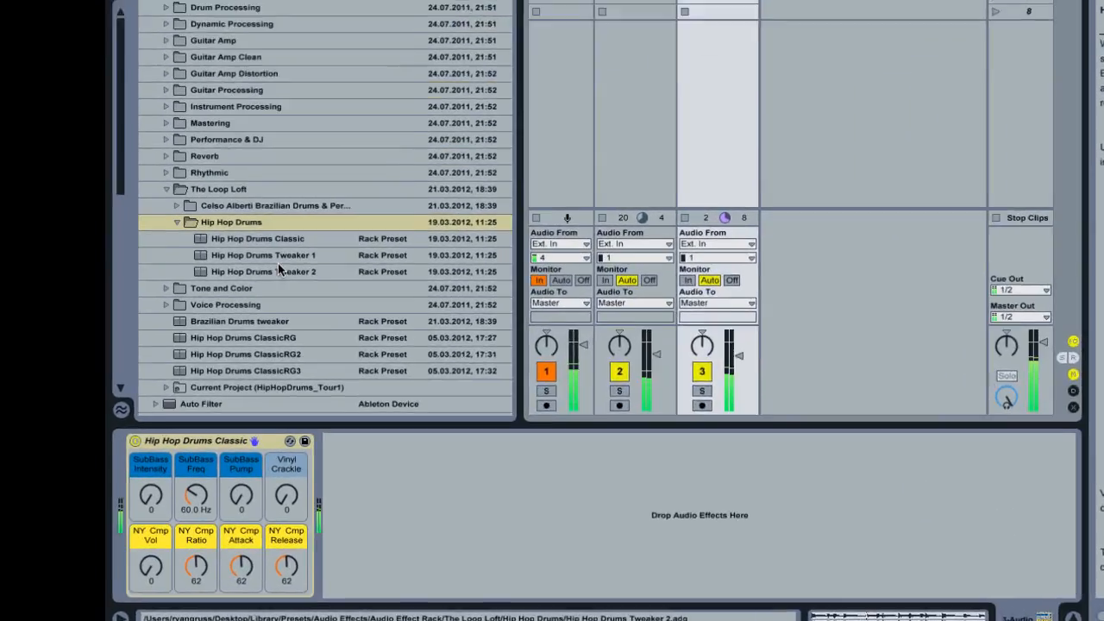
click(214, 339)
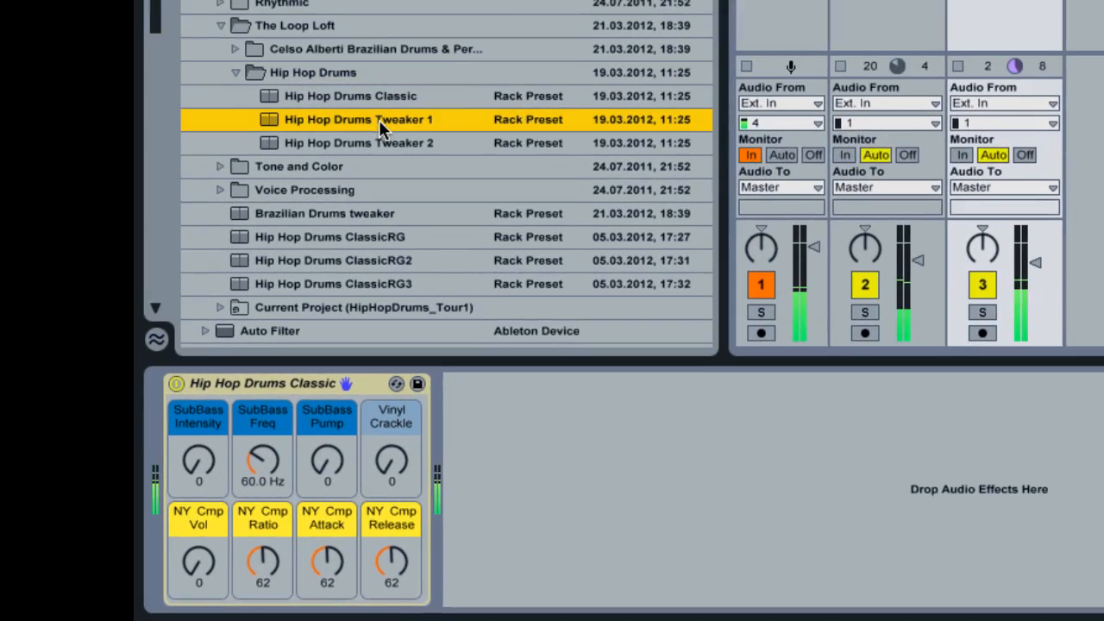
double_click(380, 117)
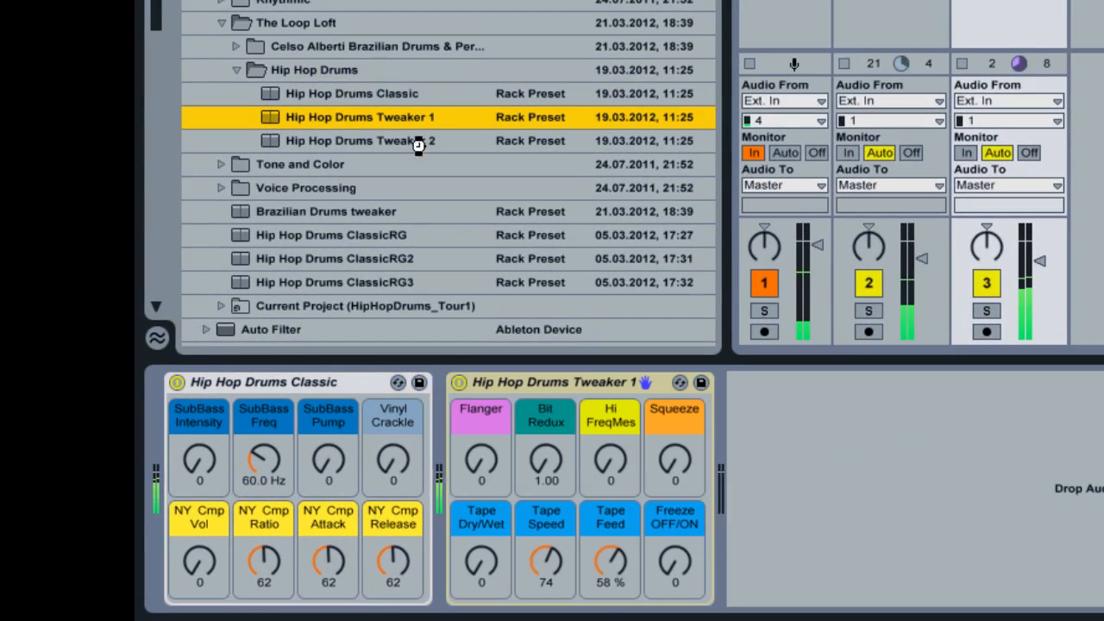
- Set the Tweaker 1 rack's Flanger to 30 and Bit Redux to 5.64, and lower the 2 Audio track's volume slightly
drag(488, 485, 535, 490)
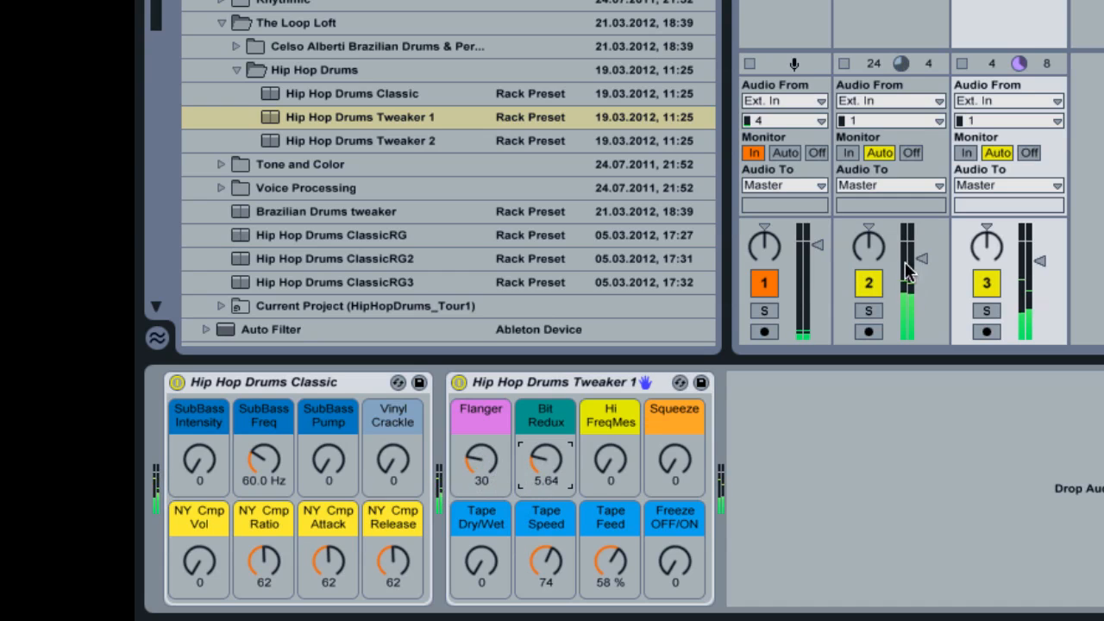
click(919, 259)
drag(919, 268, 919, 276)
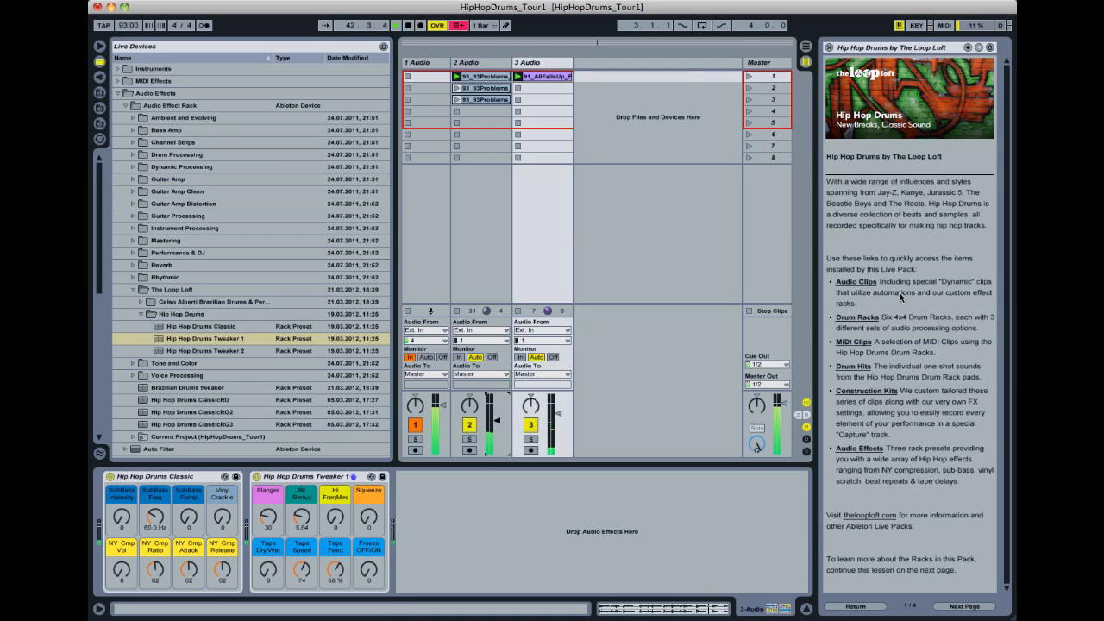
- Preview the 85_Whatcha loops Full11, Full12, Full15 and Full03 in the Whatcha audio clips folder
click(855, 282)
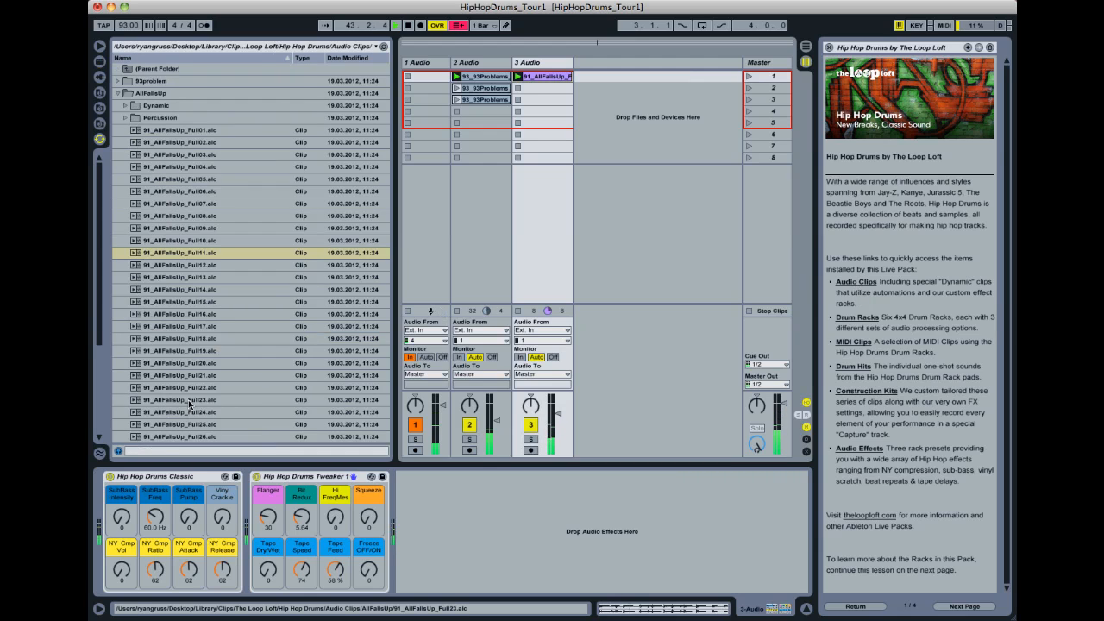
scroll(189, 403, down, 5)
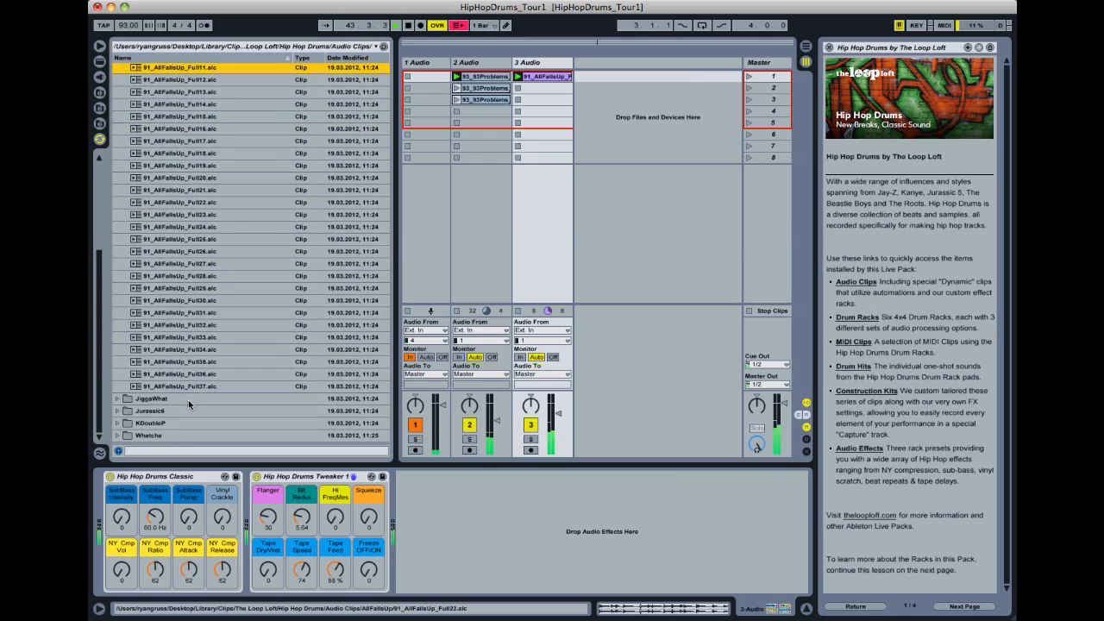
click(117, 434)
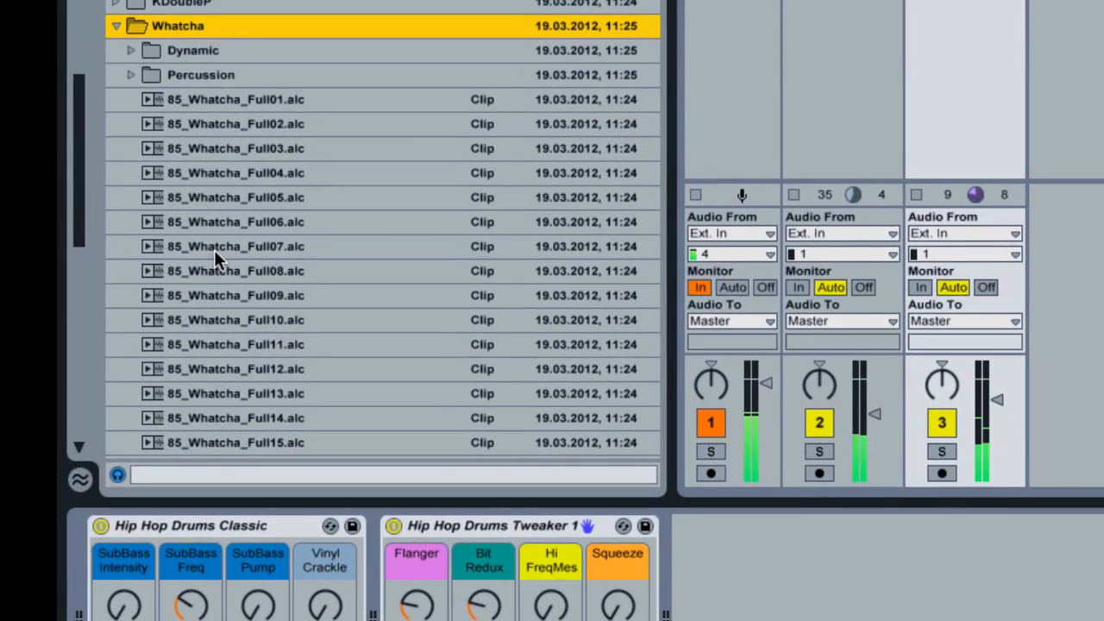
scroll(214, 249, down, 4)
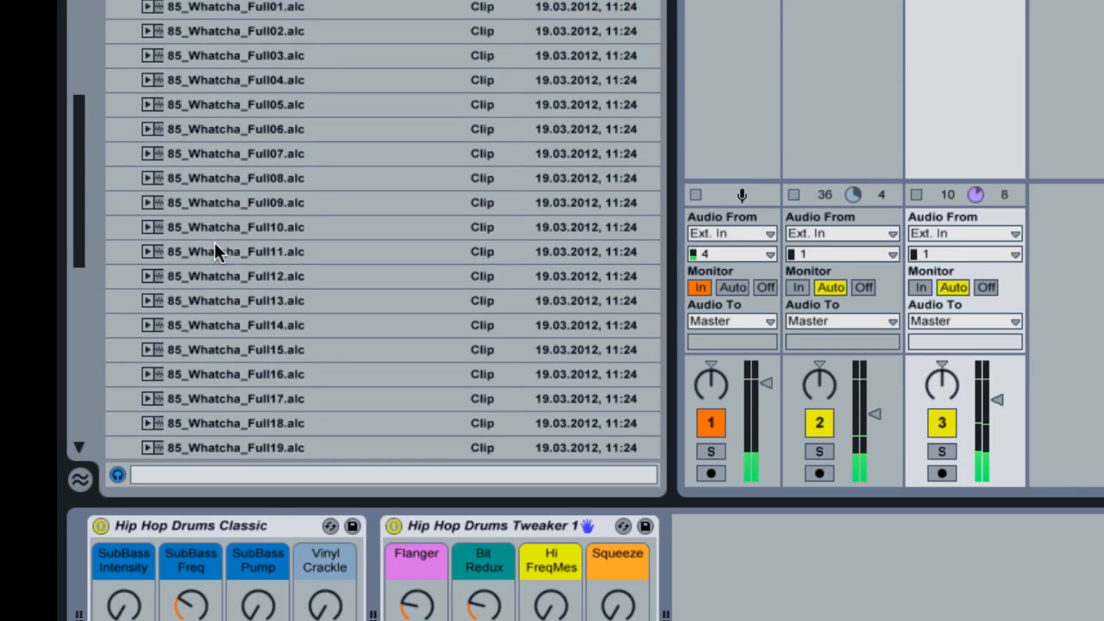
click(212, 251)
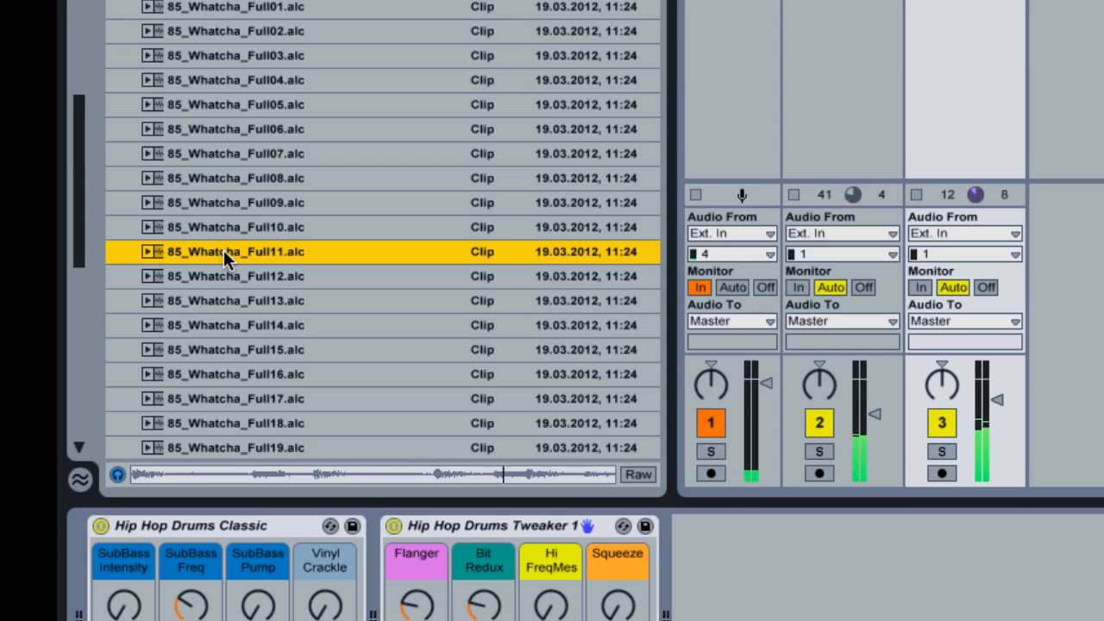
click(226, 276)
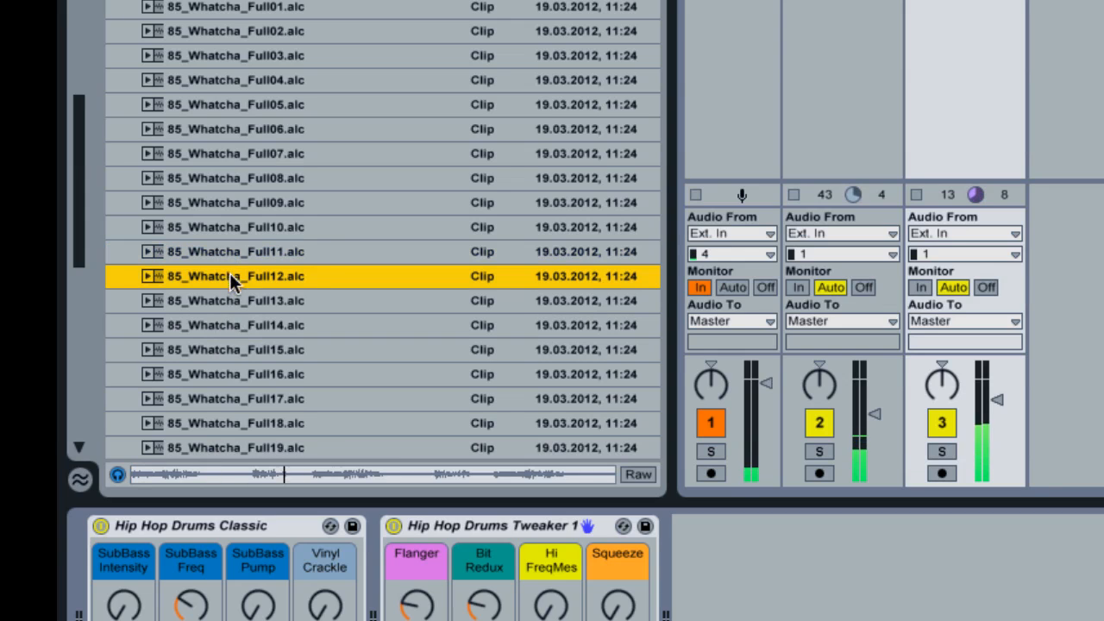
click(231, 354)
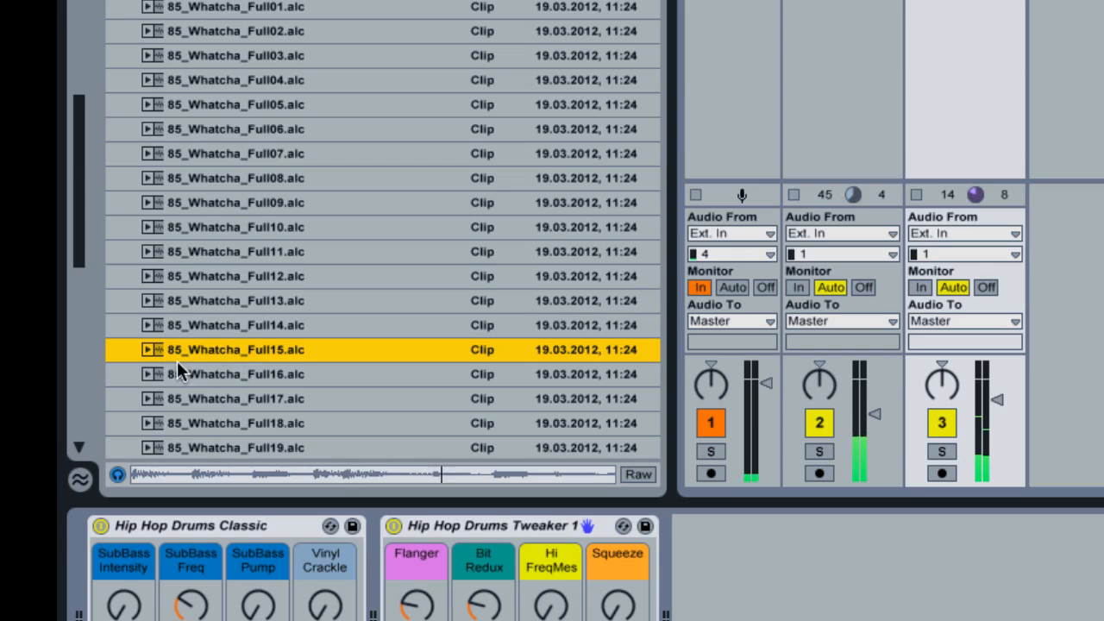
click(230, 55)
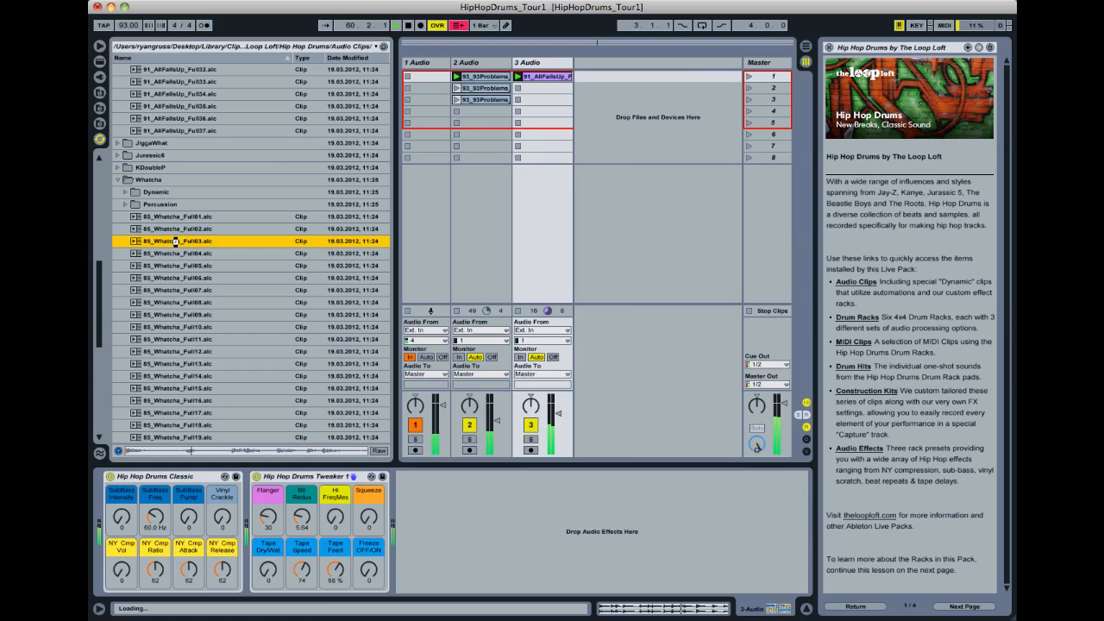
- Load 85_Whatcha_Full03.alc onto a new audio track and launch its clip with the track volume lowered slightly
double_click(179, 234)
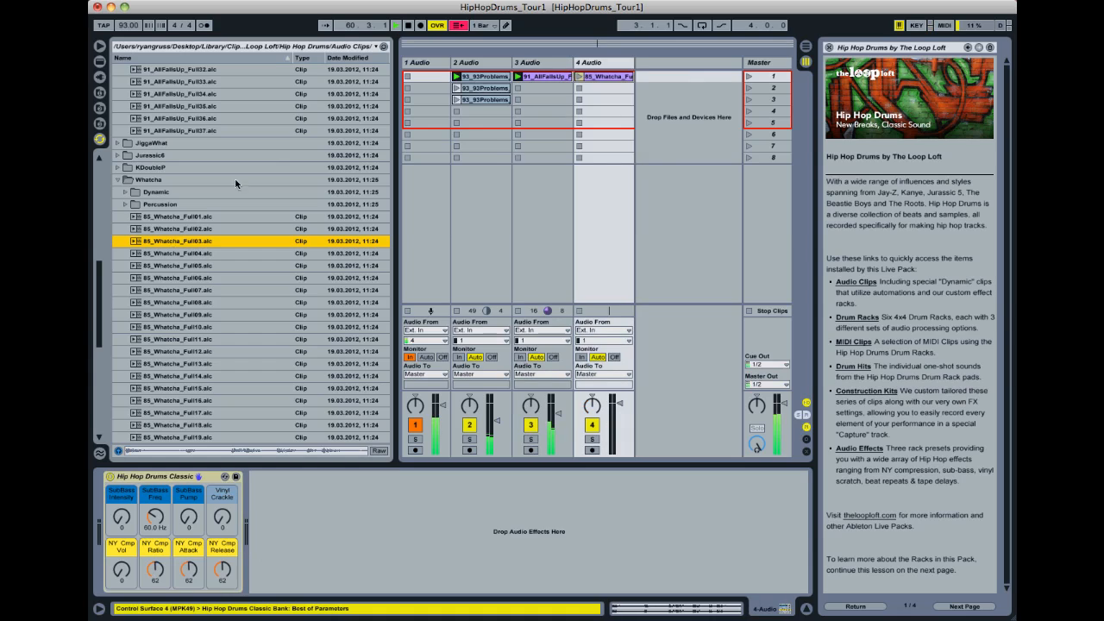
click(596, 75)
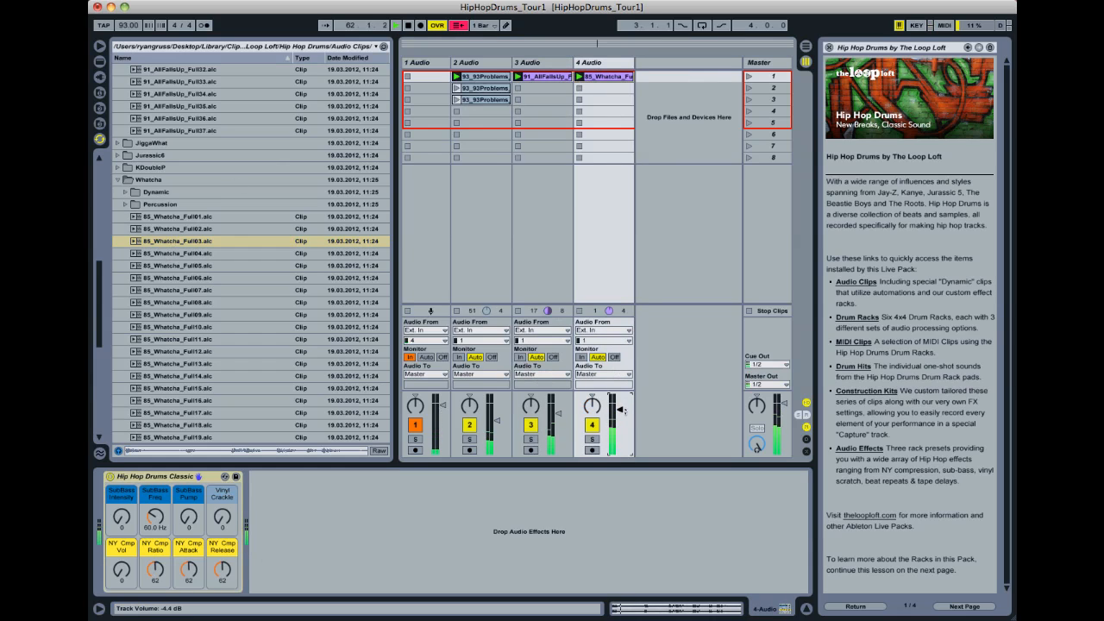
click(613, 61)
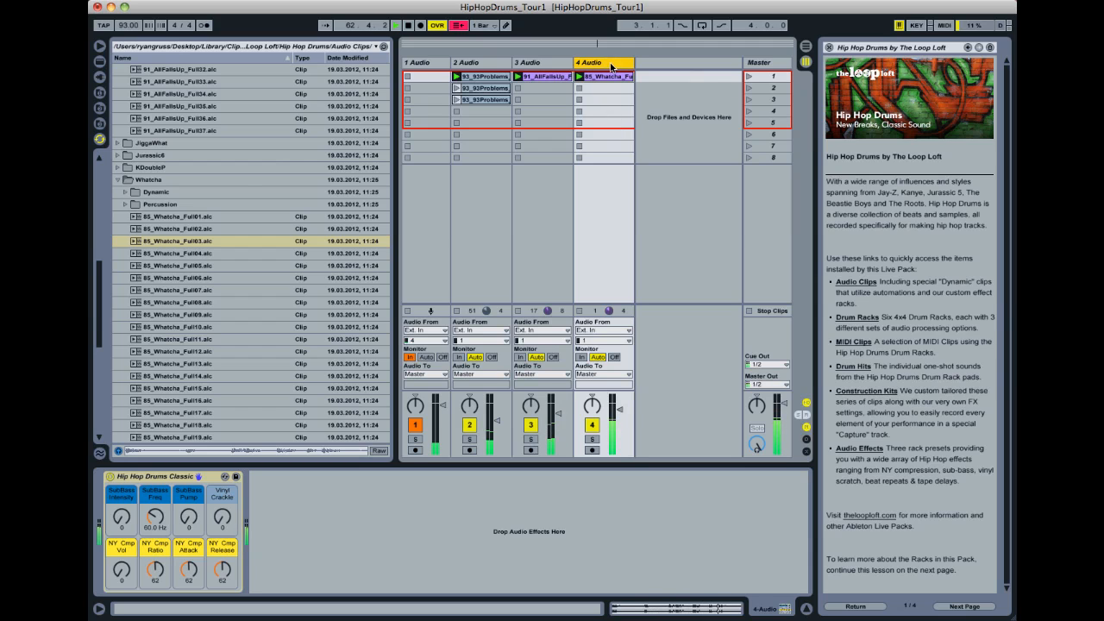
- Add the Hip Hop Drums Tweaker 1 and Hip Hop Drums Tweaker 2 racks after the Classic rack on the 4 Audio track
click(850, 451)
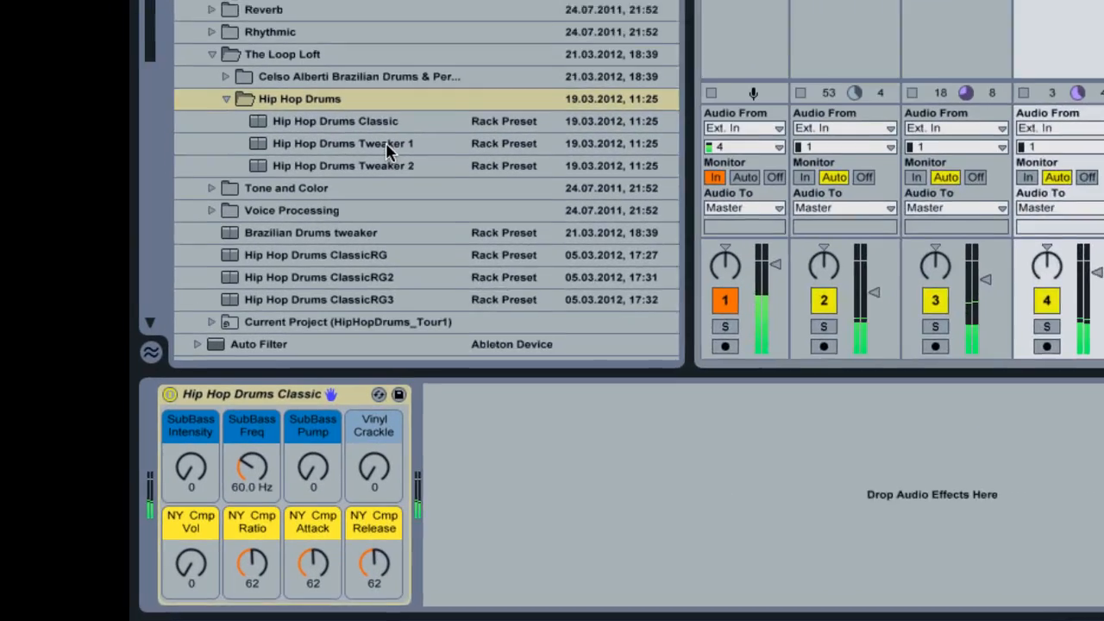
click(219, 339)
drag(373, 100, 778, 521)
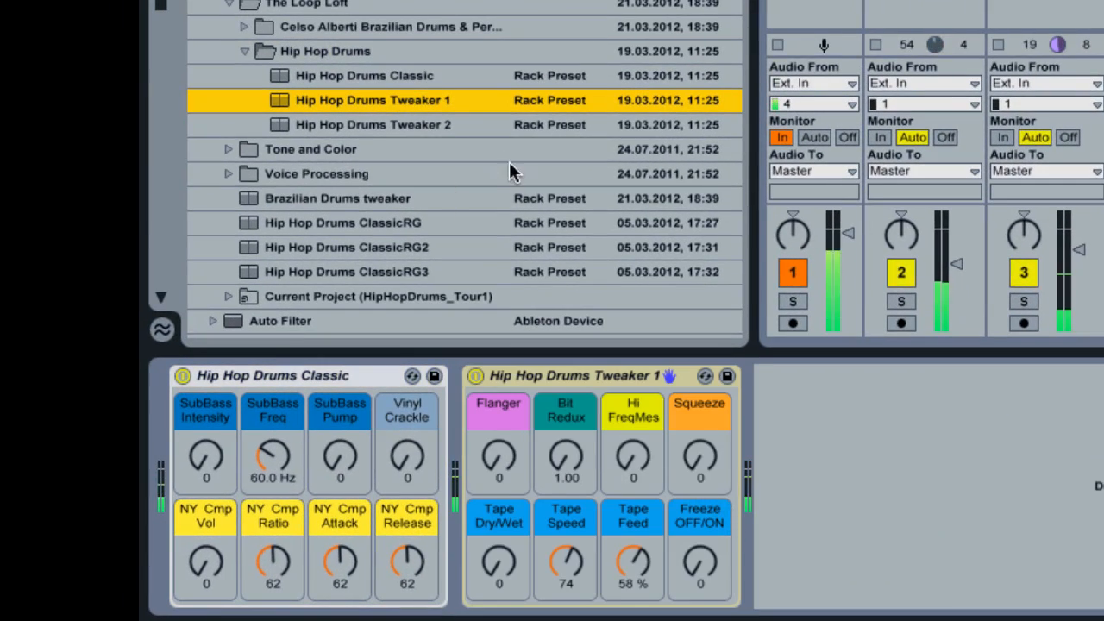
click(417, 123)
drag(417, 123, 989, 531)
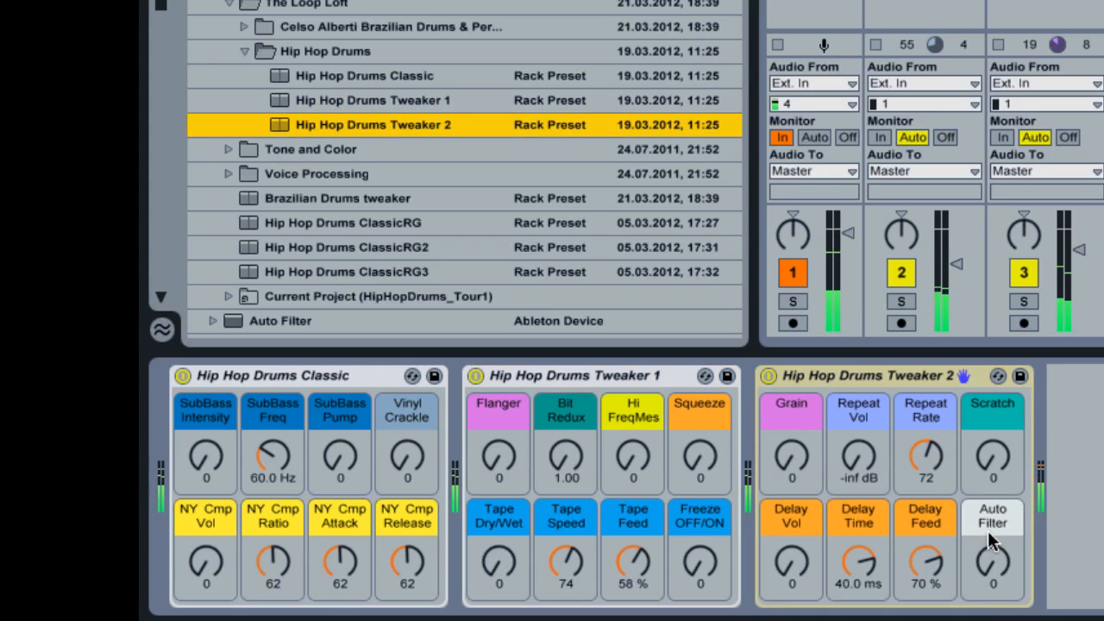
- Set the Tweaker 2 rack's Grain to 49 and Auto Filter to 84
drag(793, 453, 793, 432)
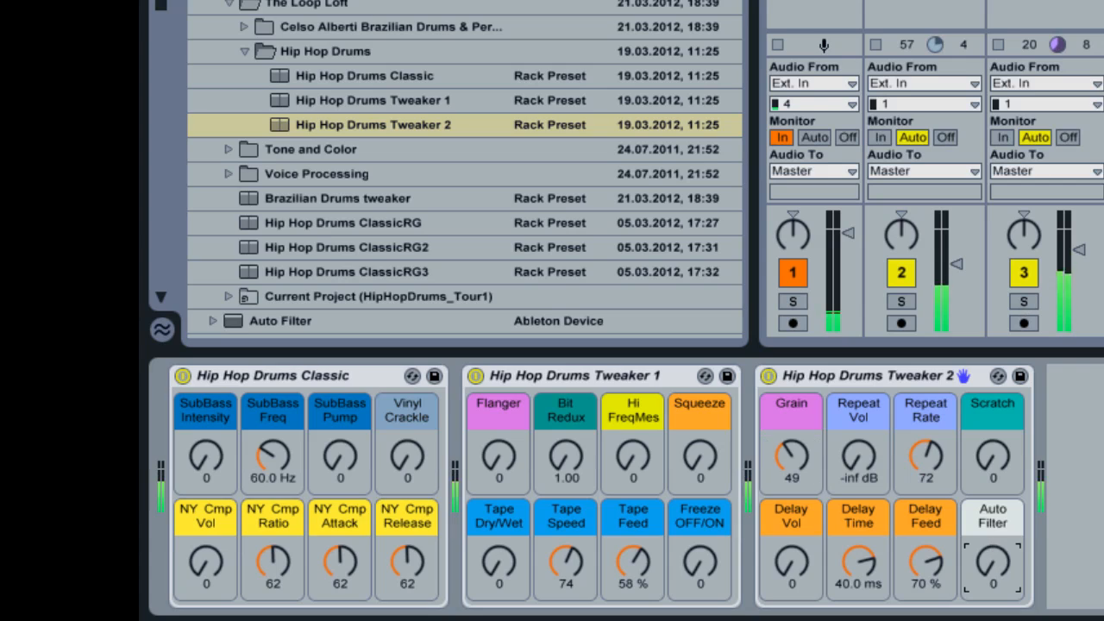
mouse_move(992, 561)
mouse_down()
mouse_move(992, 526)
mouse_move(992, 566)
mouse_up()
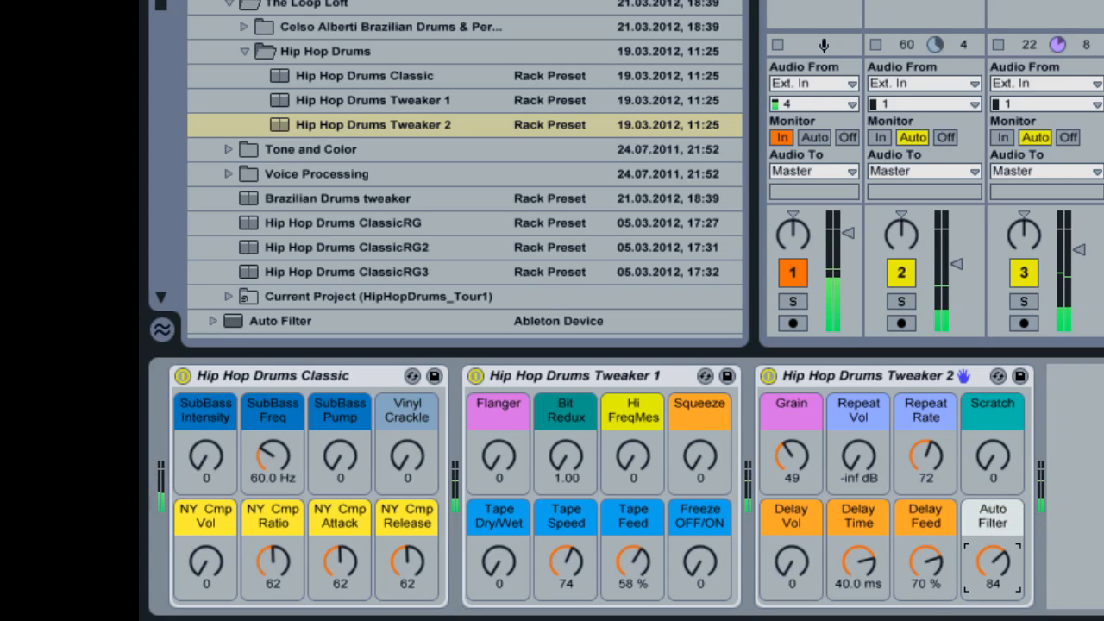
click(1048, 271)
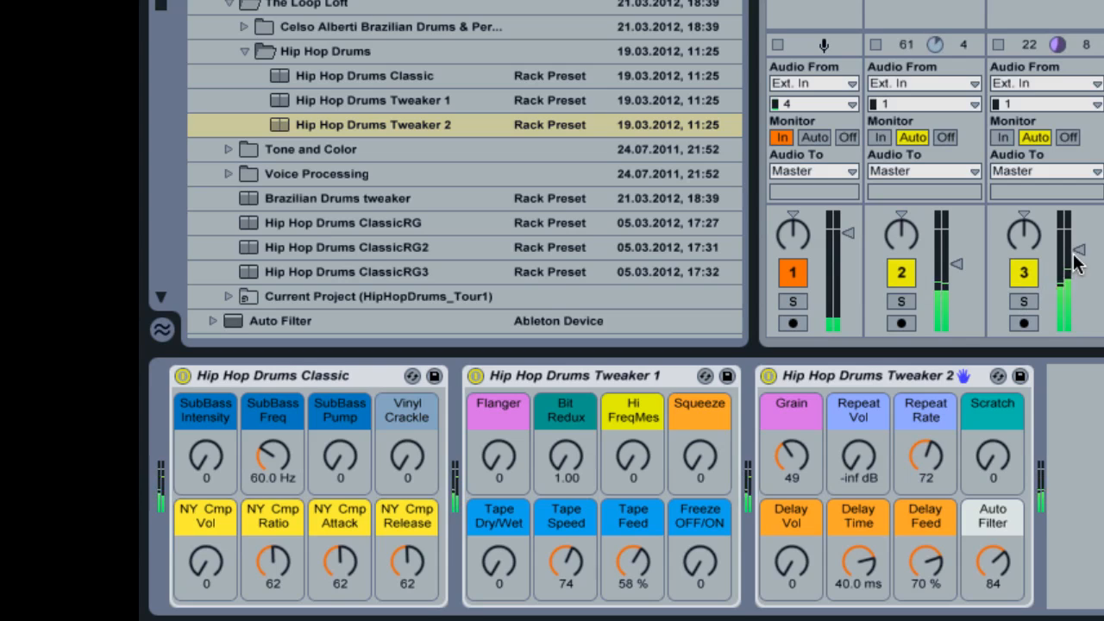
- Turn the 3 Audio and 2 Audio volumes fully down and set Tweaker 2's Repeat Rate to 68 and Repeat Vol to about -63.35 dB
drag(1077, 253, 1039, 302)
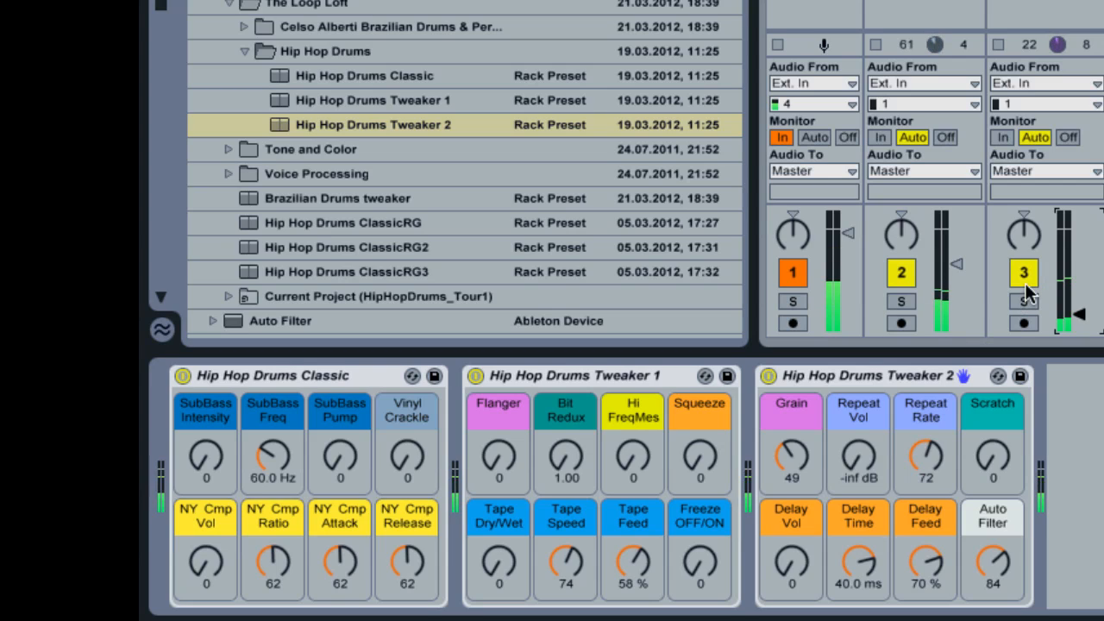
drag(963, 267, 963, 329)
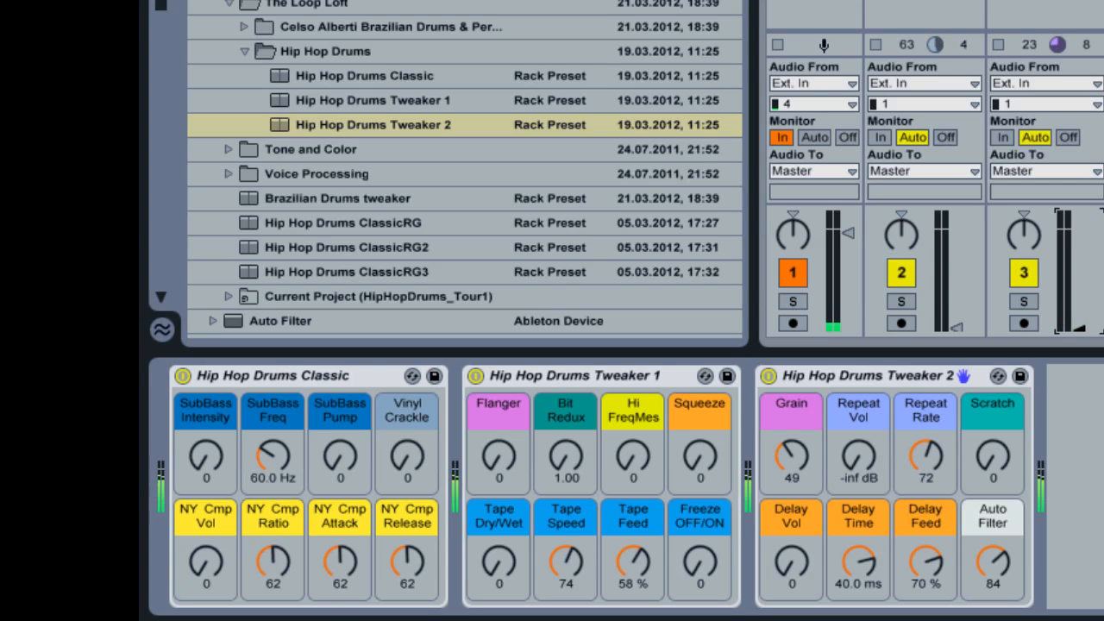
drag(863, 473, 861, 517)
- Bring the 2 Audio and 3 Audio track volumes back up and balance them against the 4 Audio track
drag(951, 326, 955, 257)
drag(1077, 320, 1079, 254)
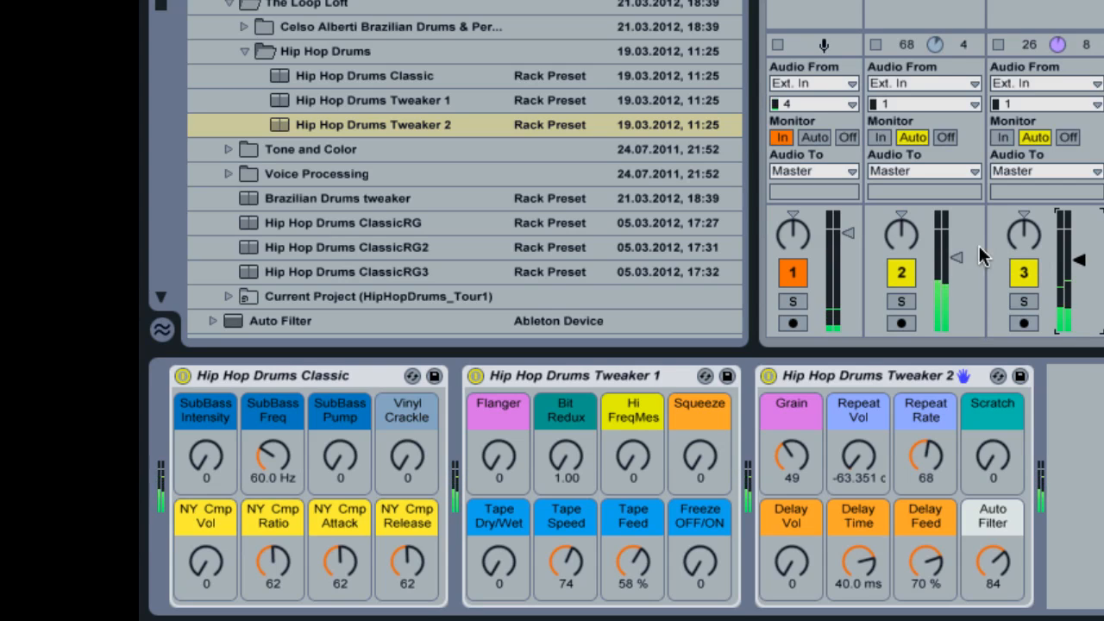
drag(955, 257, 958, 263)
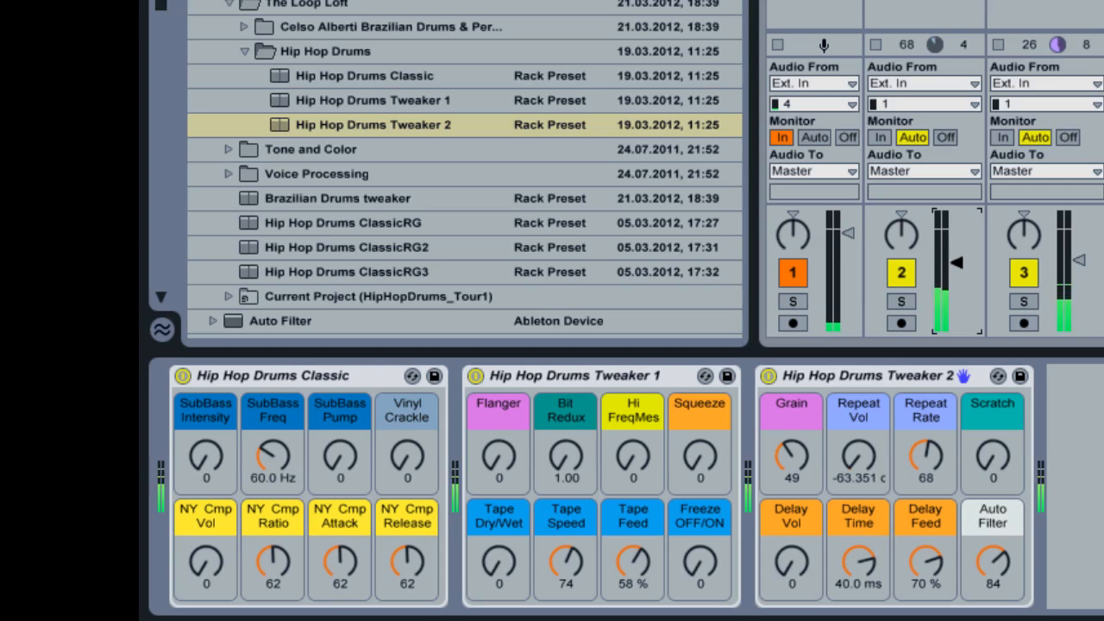
click(1081, 263)
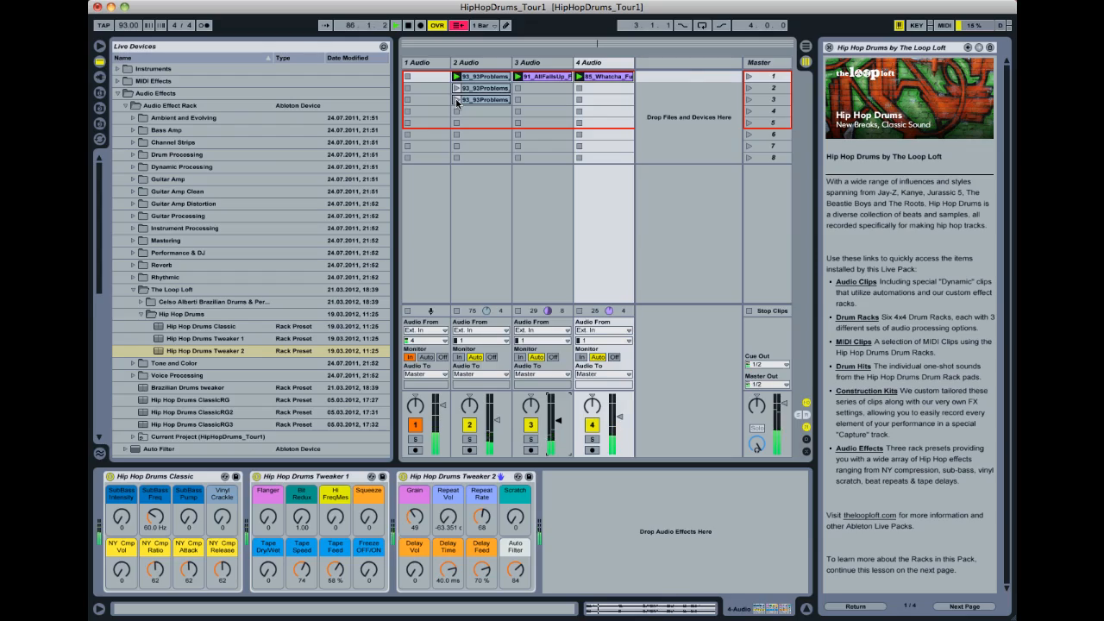
- Launch the third, first and second clips of the 2 Audio track in turn
click(457, 100)
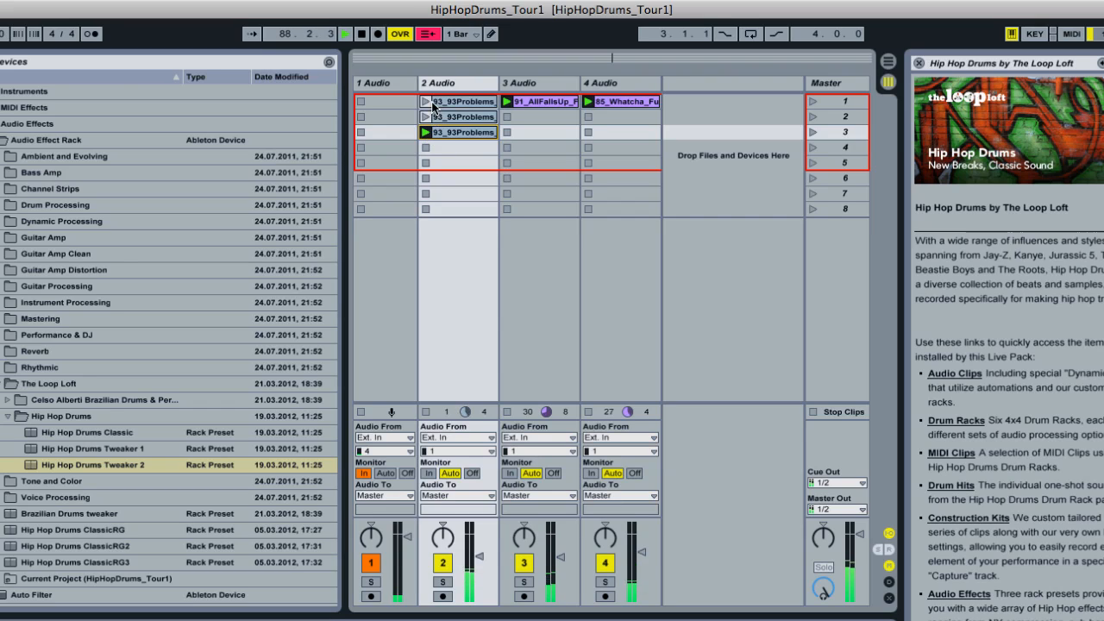
click(426, 102)
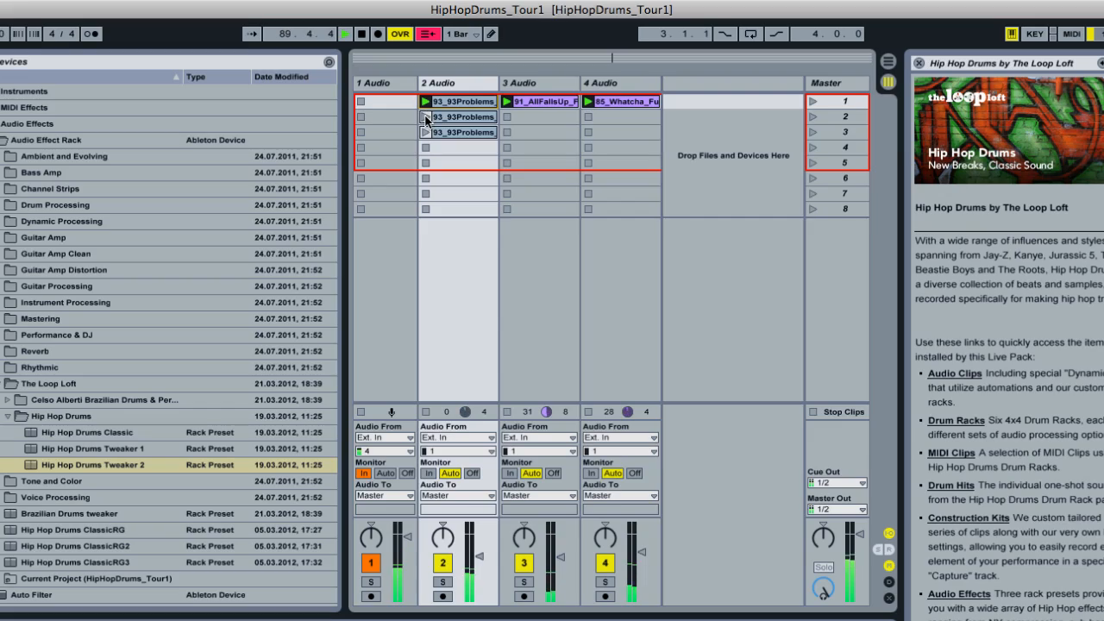
click(426, 117)
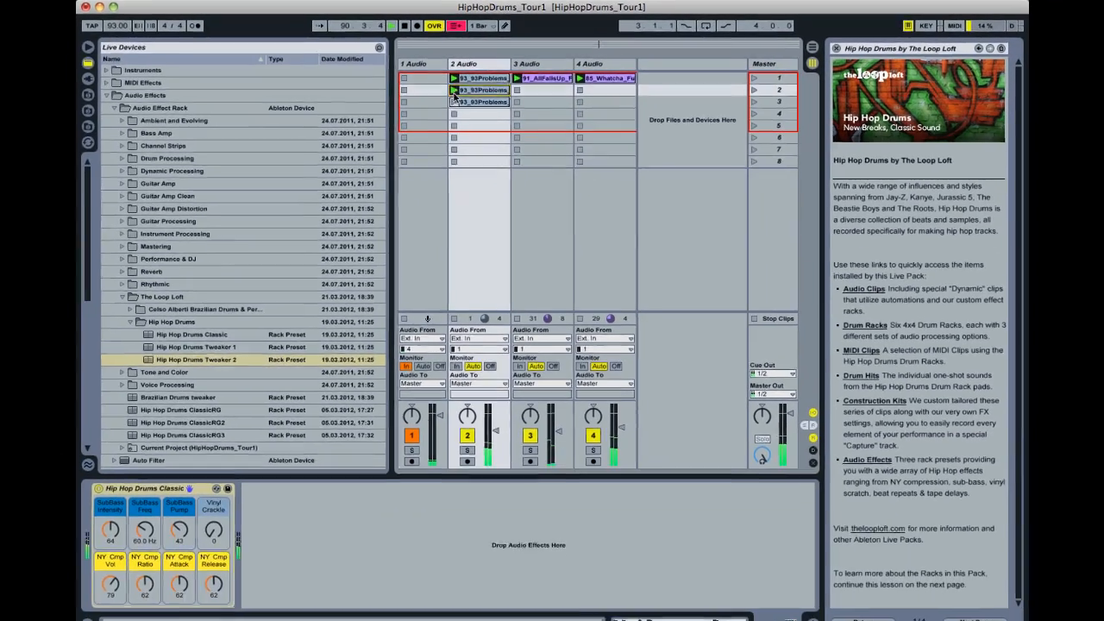